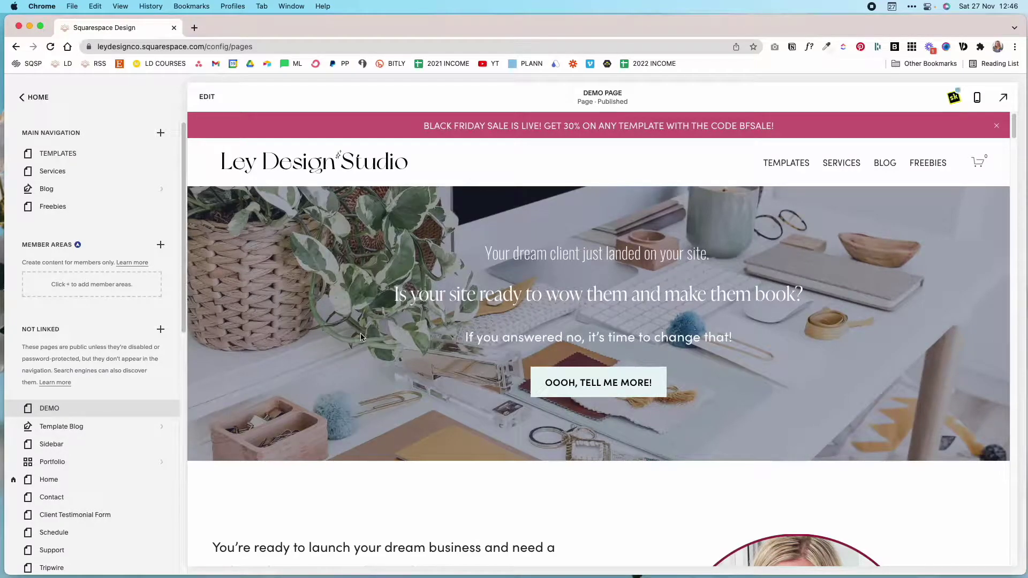
# Browse the dreafecht.com example site, then return to the Squarespace Design tab showing the DEMO page.
pyautogui.scroll(-3, 398, 381)
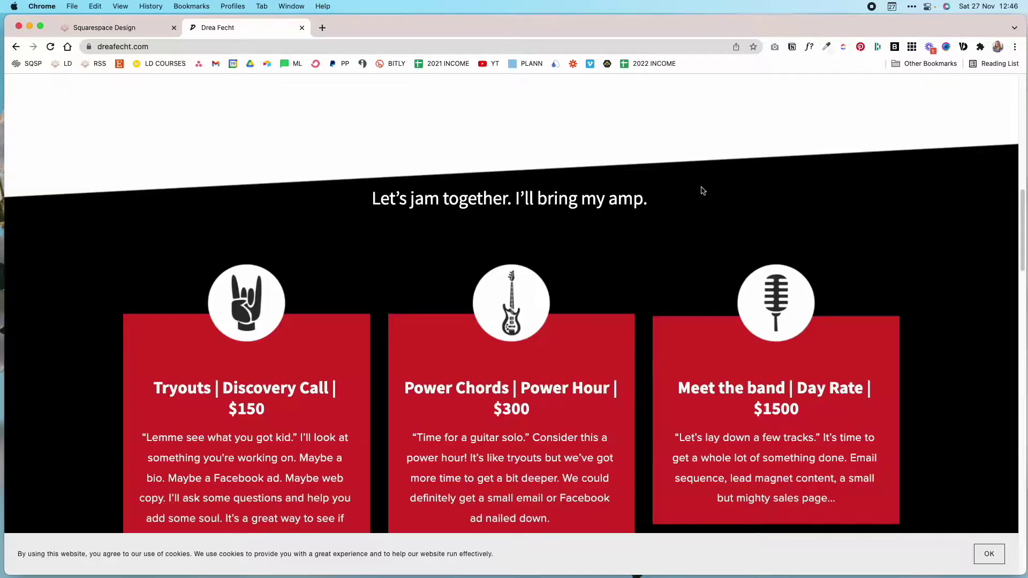
pyautogui.scroll(3, 701, 187)
pyautogui.scroll(-1, 93, 274)
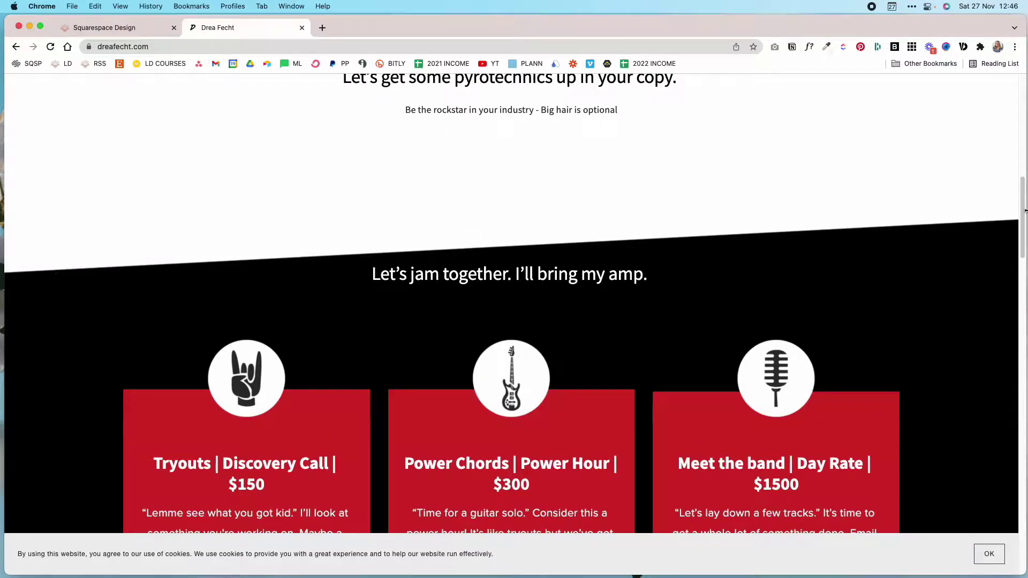
pyautogui.scroll(-2, 940, 233)
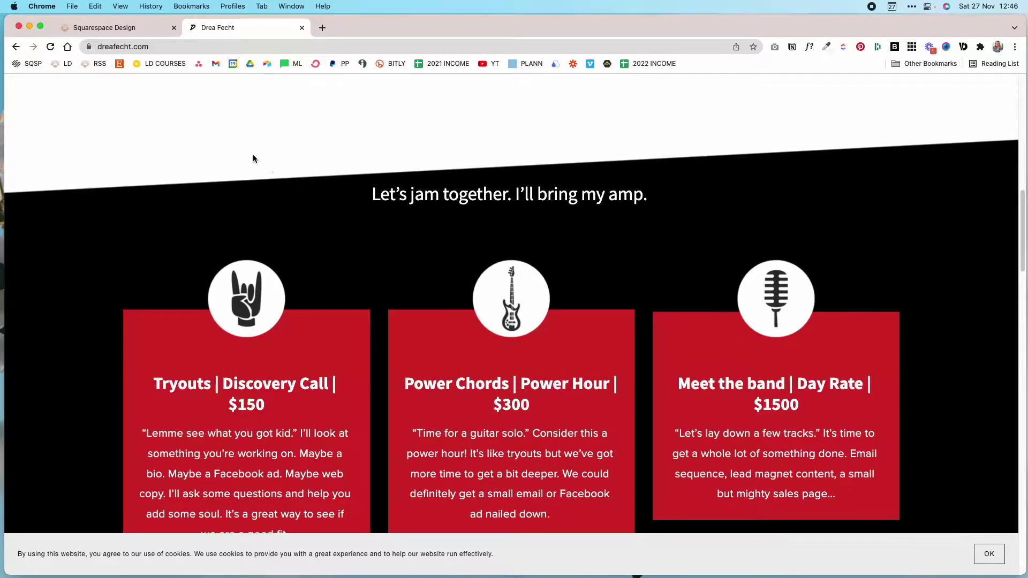
pyautogui.scroll(-5, 367, 220)
pyautogui.scroll(-4, 368, 221)
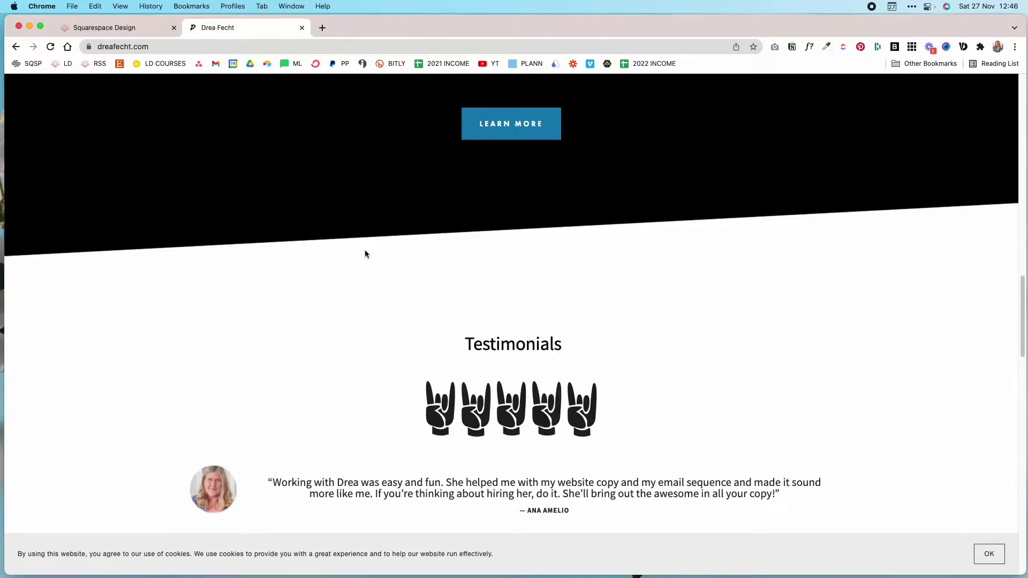
pyautogui.scroll(-8, 365, 255)
pyautogui.scroll(-12, 366, 260)
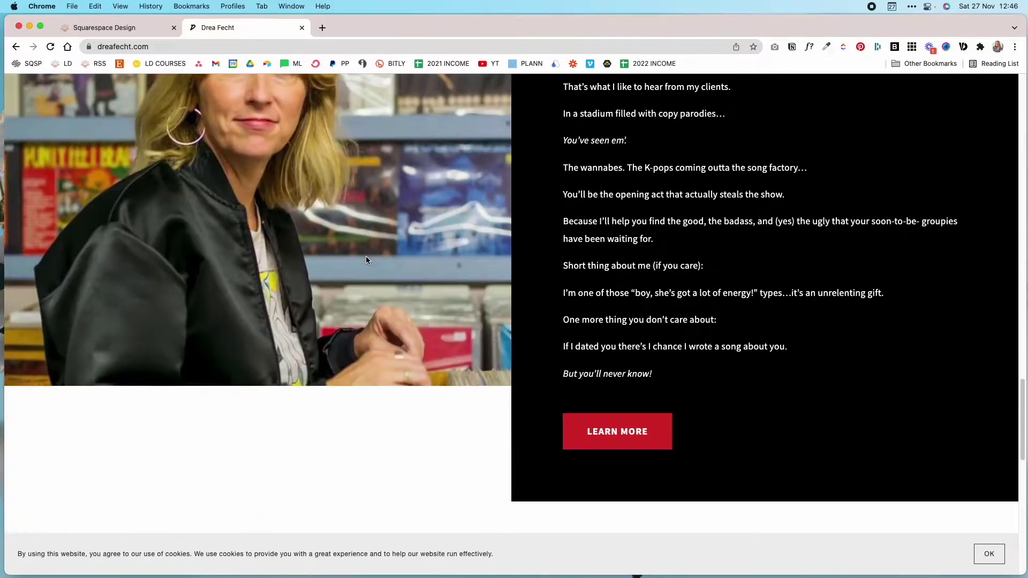
pyautogui.scroll(20, 367, 260)
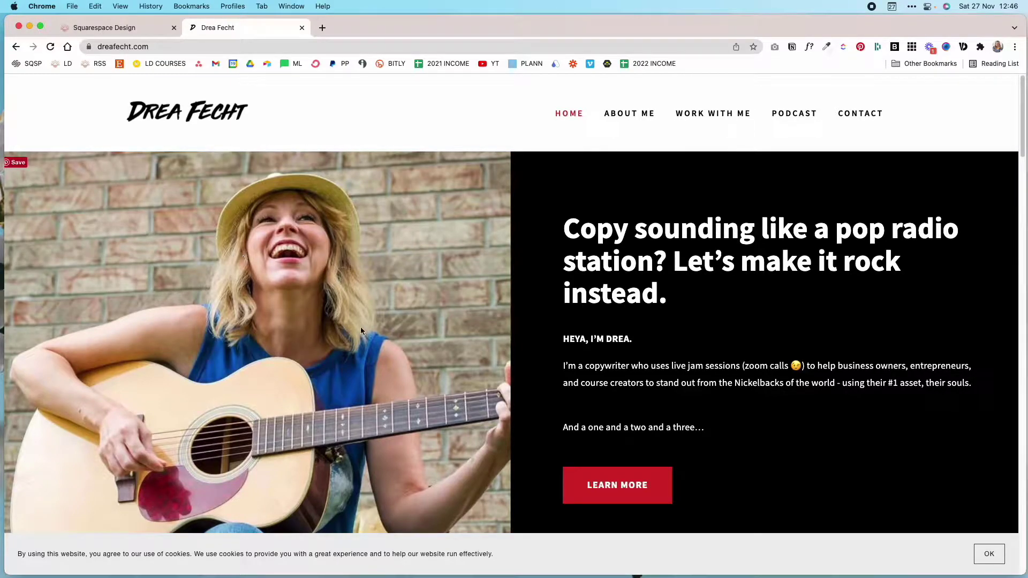
pyautogui.scroll(-8, 360, 331)
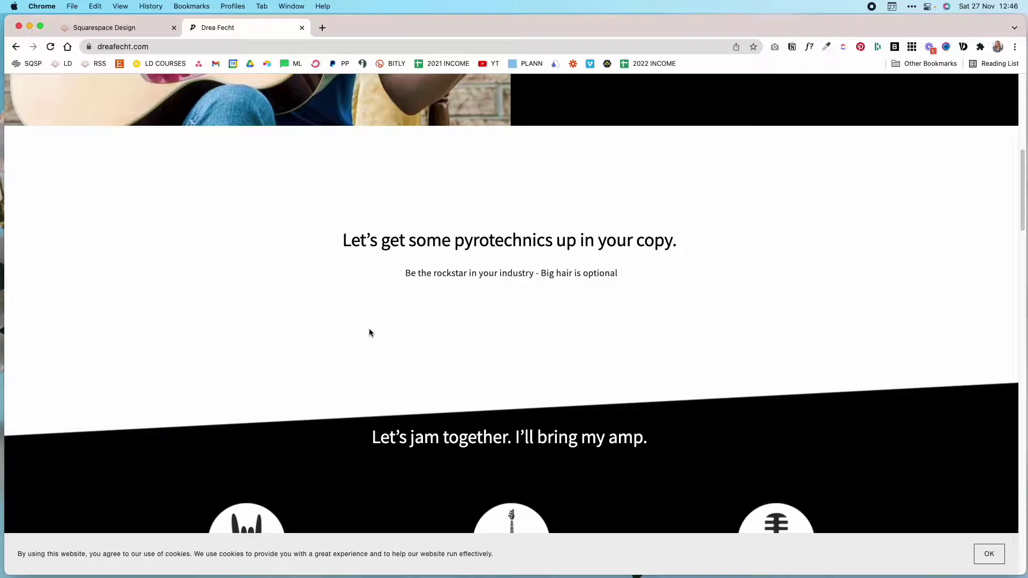
pyautogui.click(114, 28)
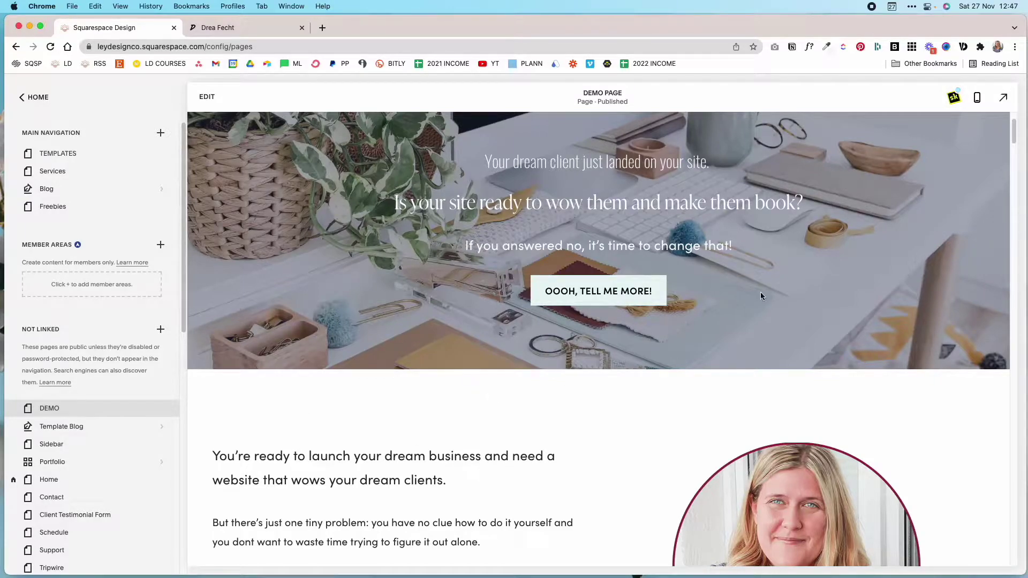
pyautogui.click(952, 100)
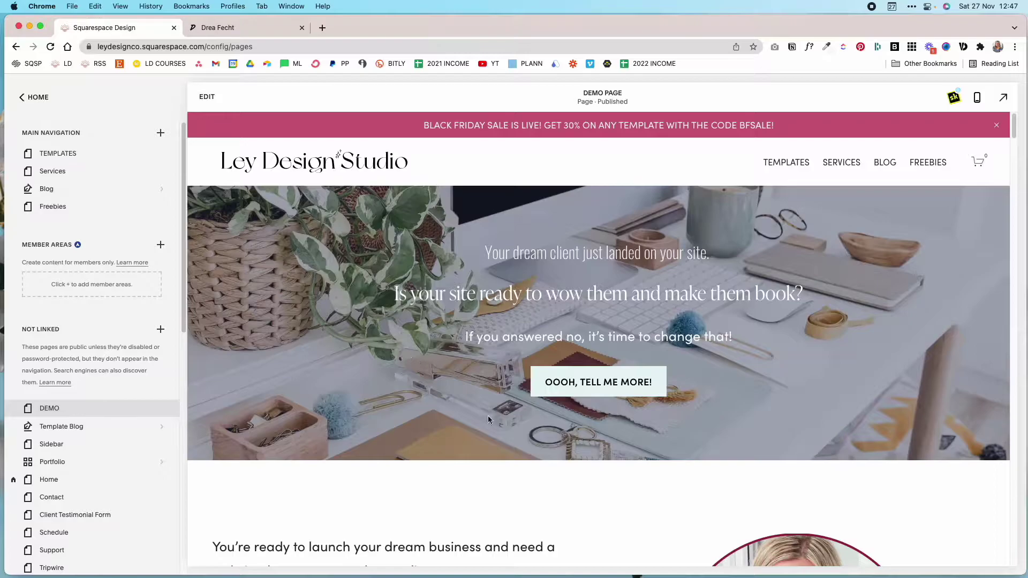
pyautogui.scroll(-10, 808, 358)
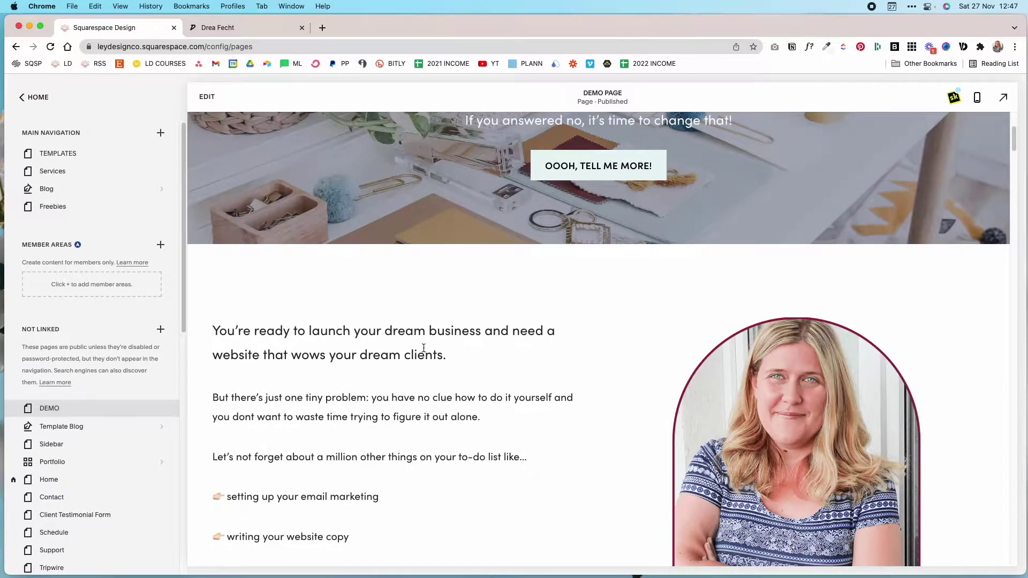
pyautogui.scroll(-10, 423, 348)
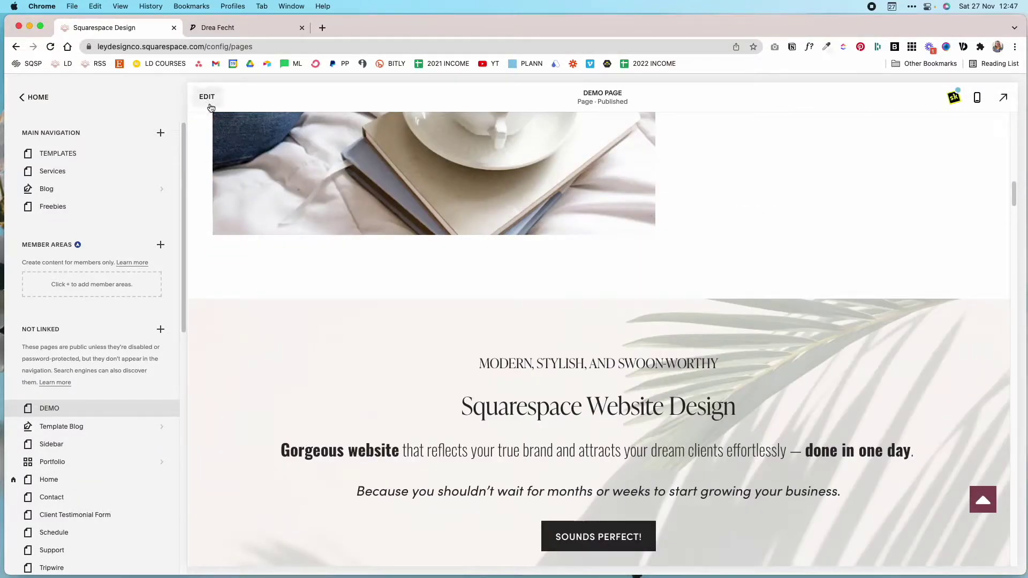
pyautogui.click(208, 98)
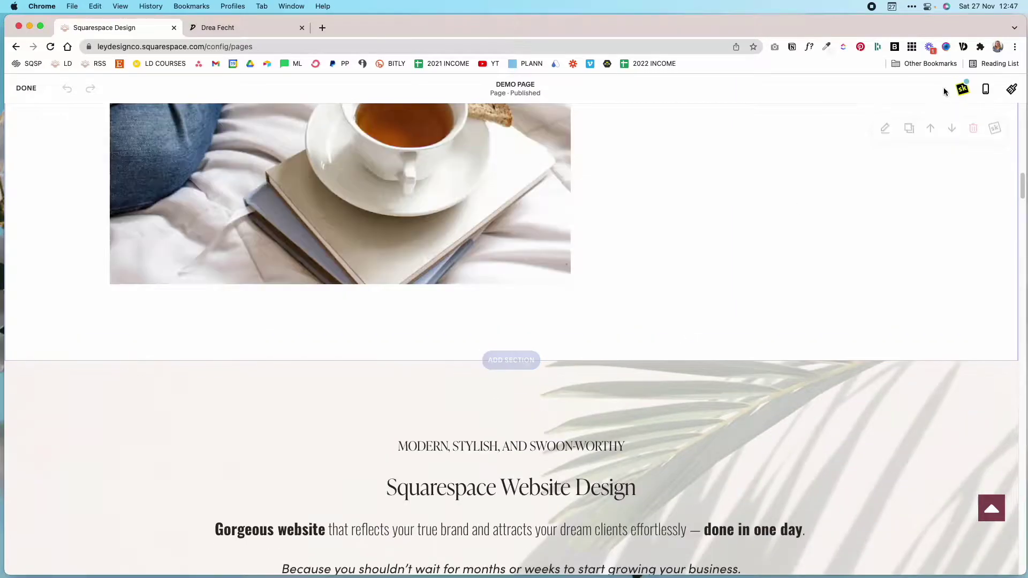
# Scroll to the Squarespace Website Design section and open its SquareKicker section settings.
pyautogui.scroll(-4, 617, 278)
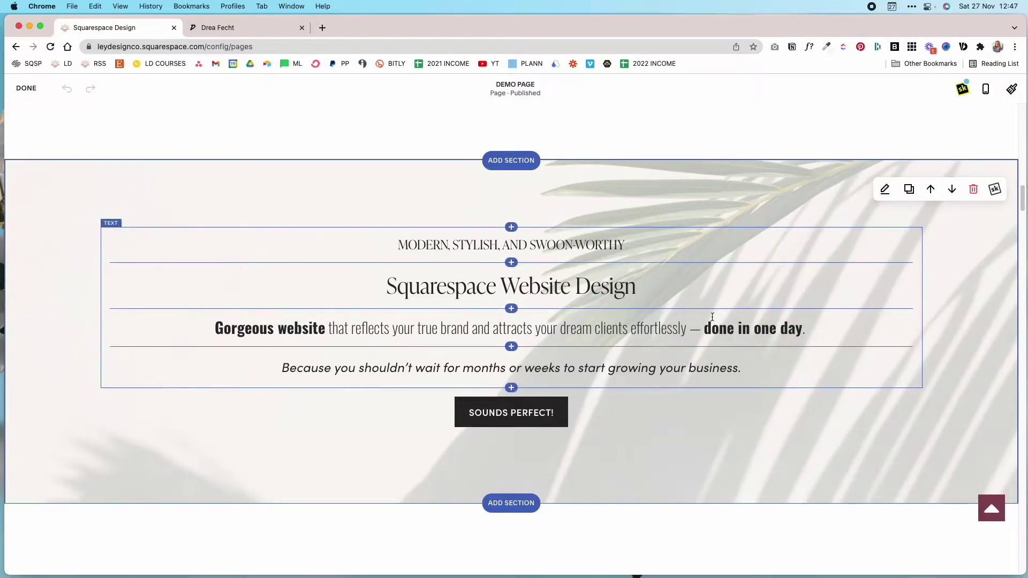
pyautogui.scroll(-3, 710, 308)
pyautogui.scroll(-6, 712, 317)
pyautogui.scroll(3, 646, 273)
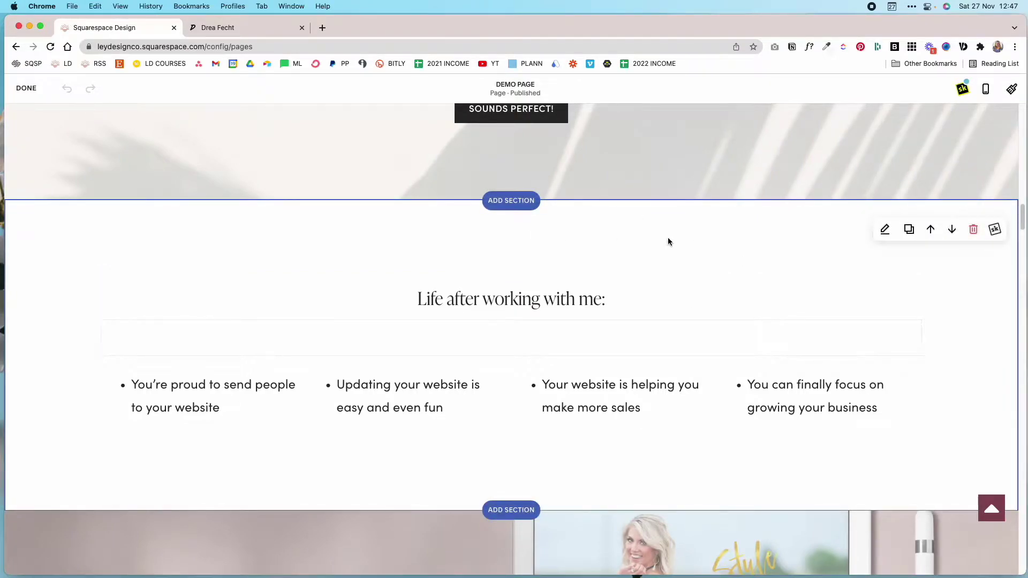
pyautogui.scroll(15, 667, 241)
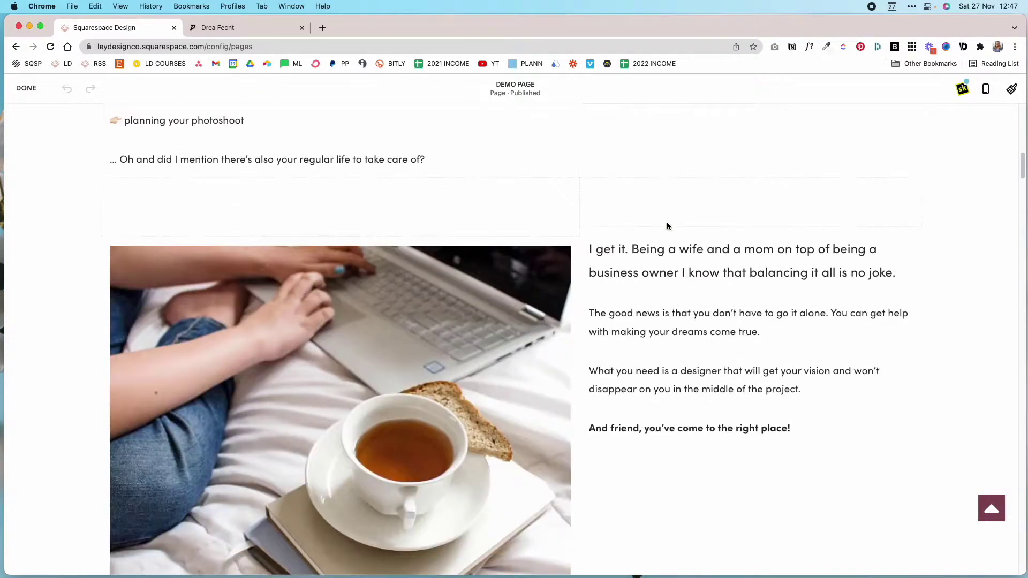
pyautogui.scroll(-10, 667, 225)
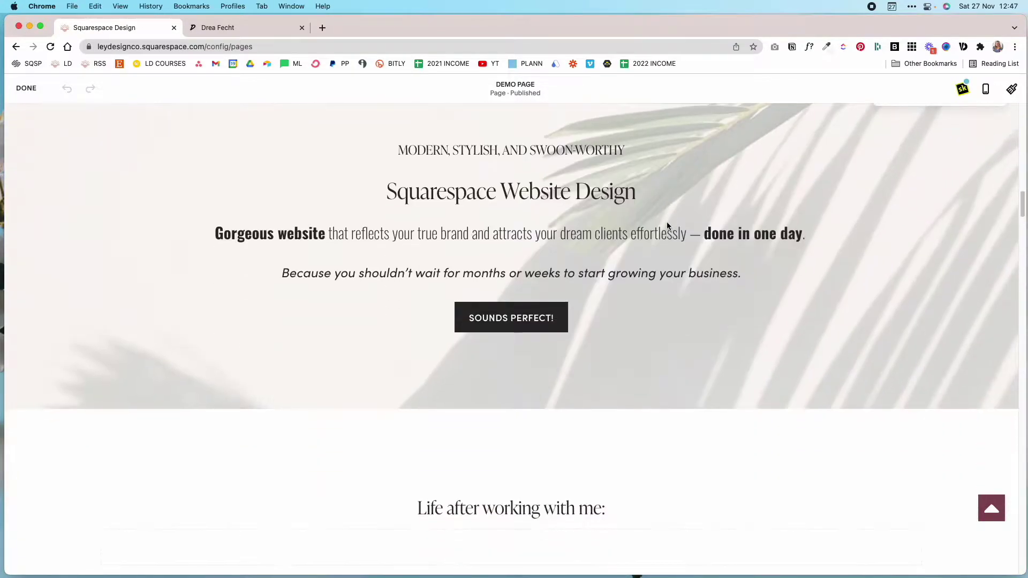
pyautogui.scroll(3, 696, 214)
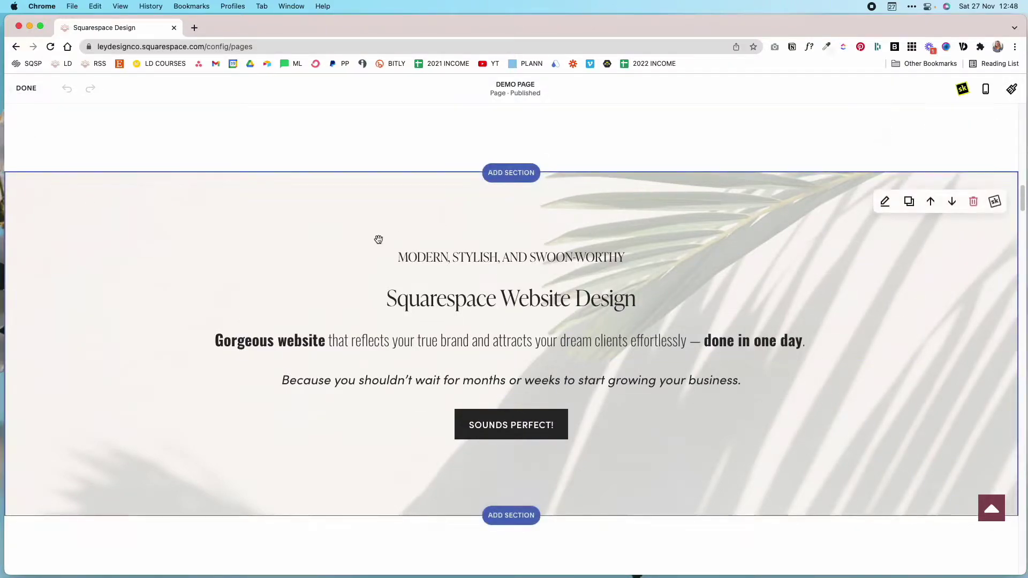
pyautogui.click(995, 204)
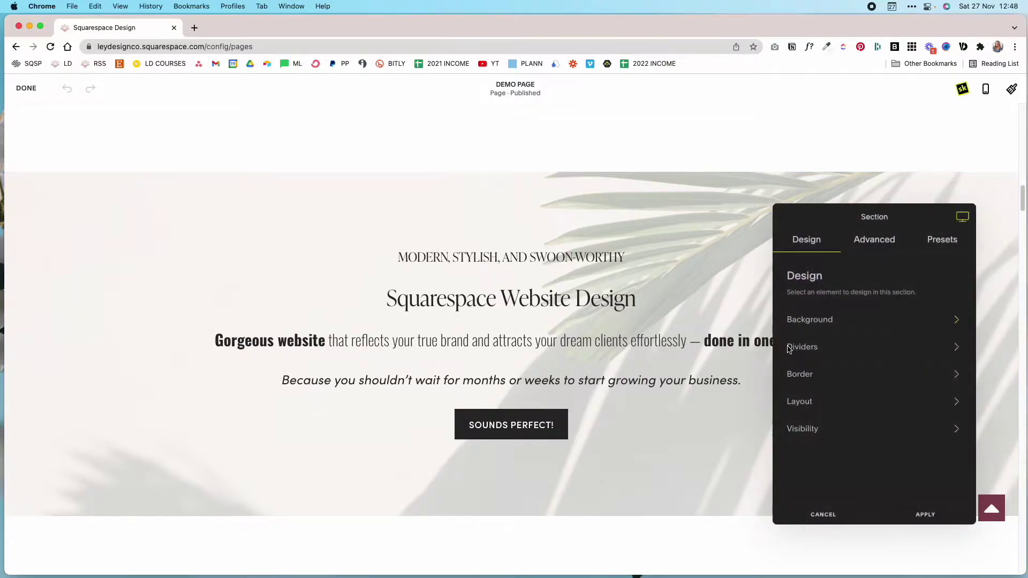
# Add a black (#000) angled inset bottom divider, 7vw high, to the hero section.
pyautogui.click(819, 354)
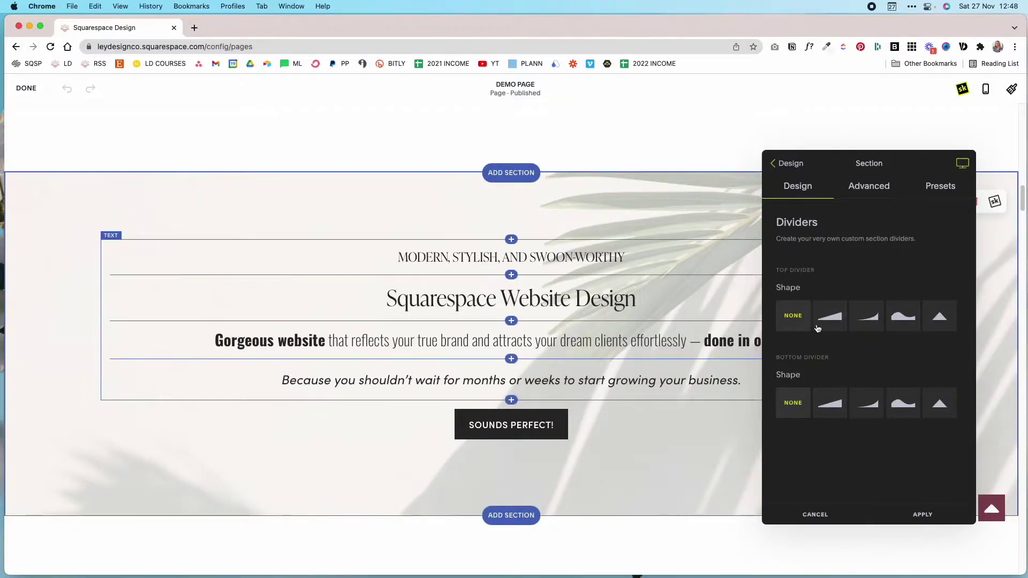
pyautogui.scroll(-3, 626, 363)
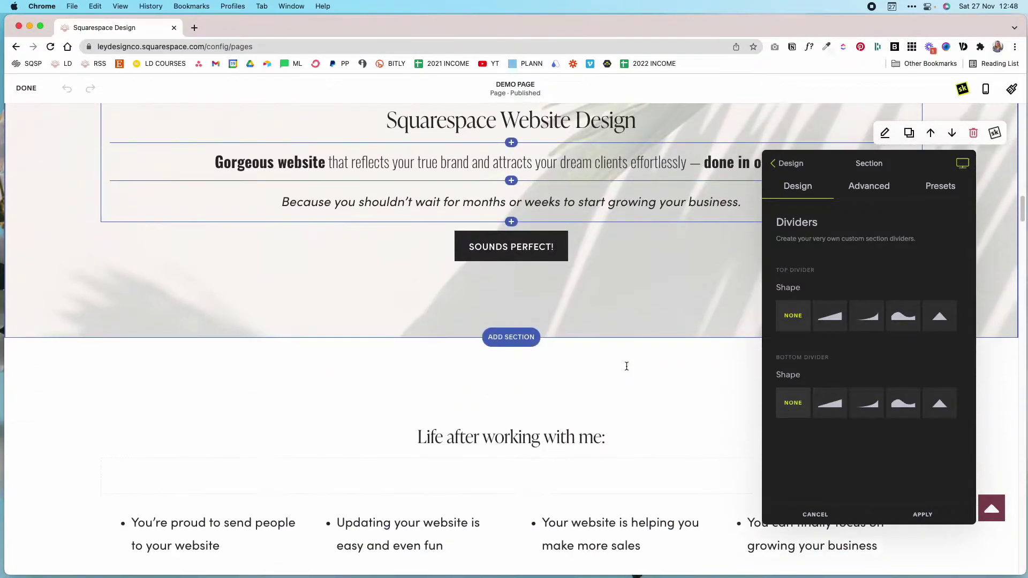
pyautogui.click(839, 410)
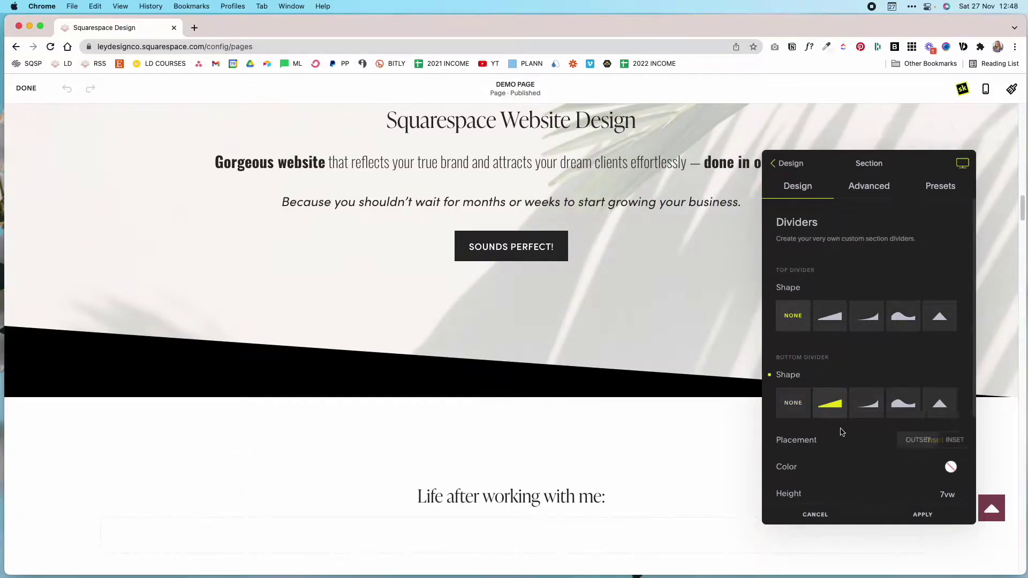
pyautogui.scroll(-2, 904, 419)
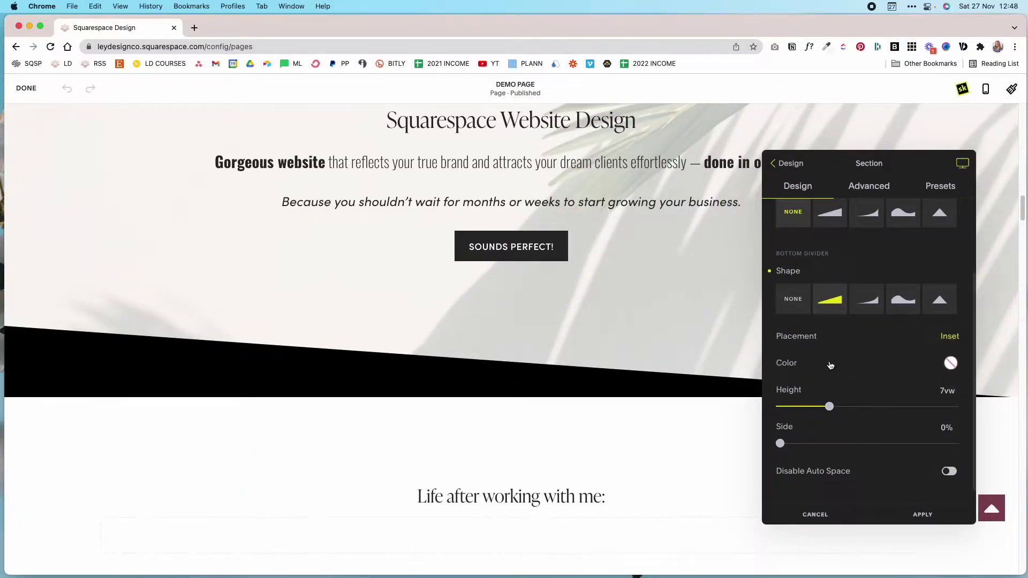
pyautogui.moveTo(934, 348)
# Change the hero's slanted bottom divider colour to white, RGBA(255, 255, 255, 1).
pyautogui.click(950, 364)
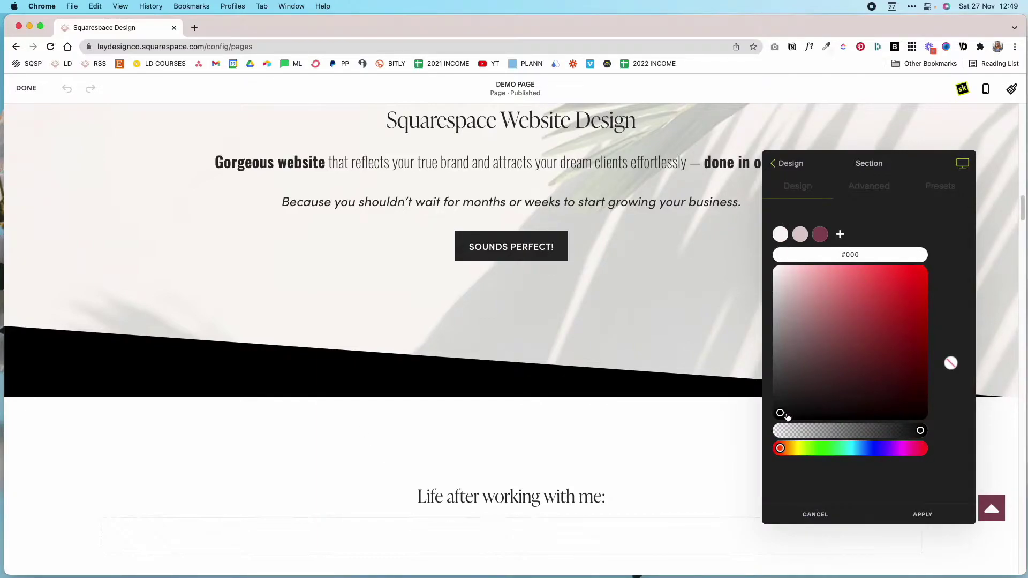
pyautogui.moveTo(787, 417); pyautogui.dragTo(777, 271)
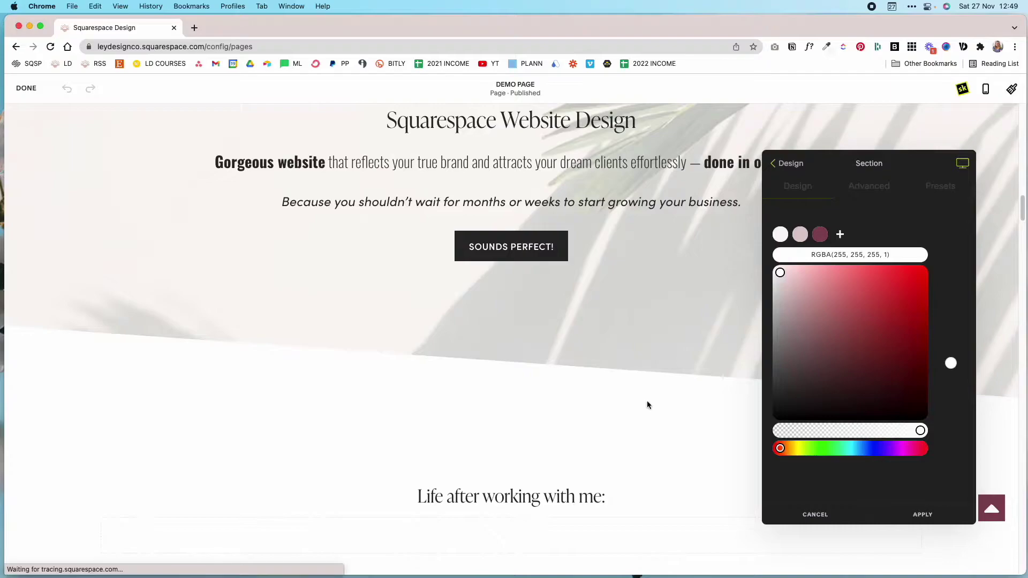
pyautogui.click(923, 514)
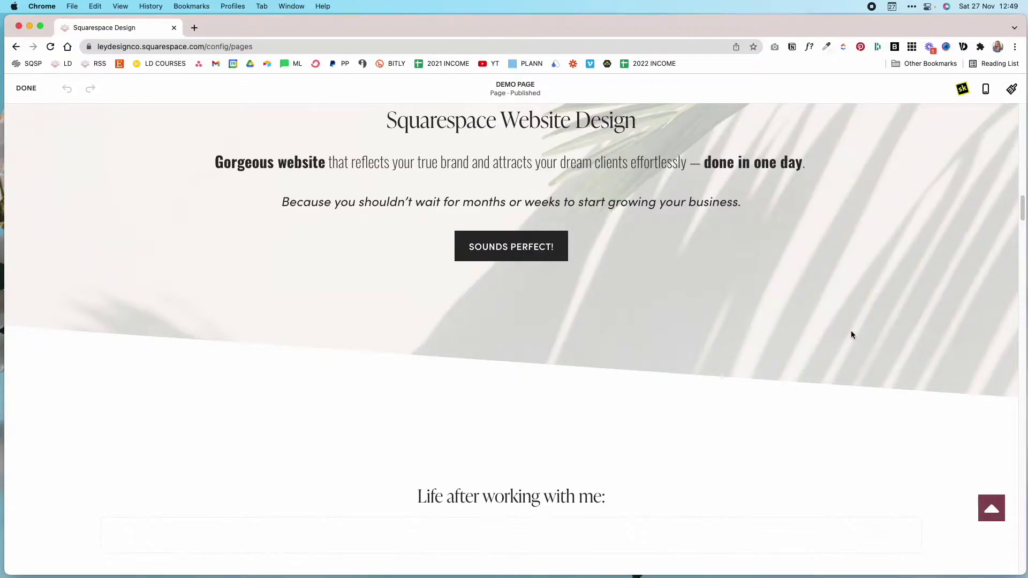
# Keep the bottom divider at 7vw high and set its Side offset to 2%.
pyautogui.scroll(-2, 929, 413)
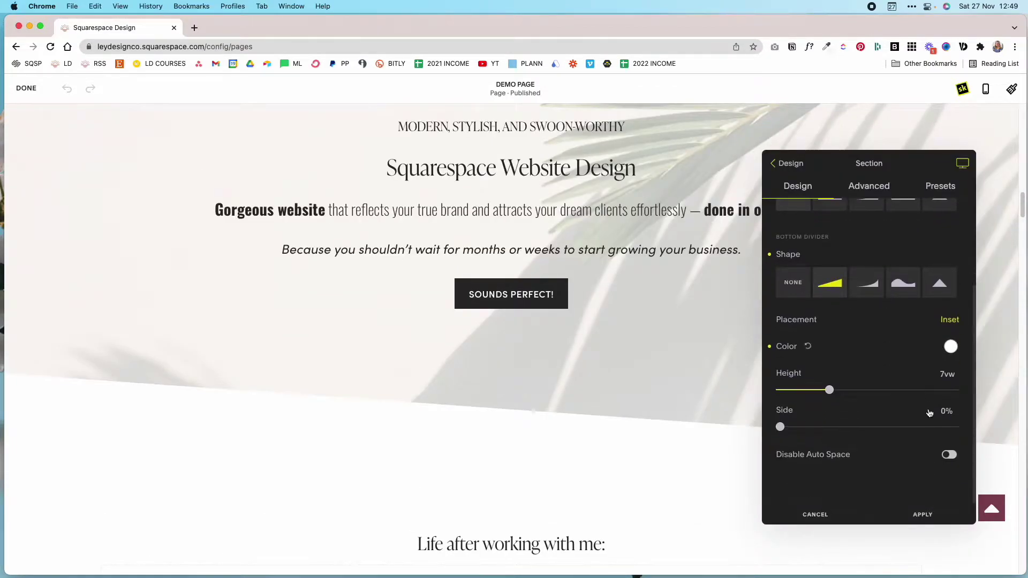
pyautogui.moveTo(832, 393)
pyautogui.mouseDown()
pyautogui.moveTo(871, 392)
pyautogui.moveTo(787, 394)
pyautogui.moveTo(876, 394)
pyautogui.moveTo(807, 397)
pyautogui.moveTo(858, 393)
pyautogui.moveTo(808, 393)
pyautogui.moveTo(835, 393)
pyautogui.moveTo(827, 398)
pyautogui.mouseUp()
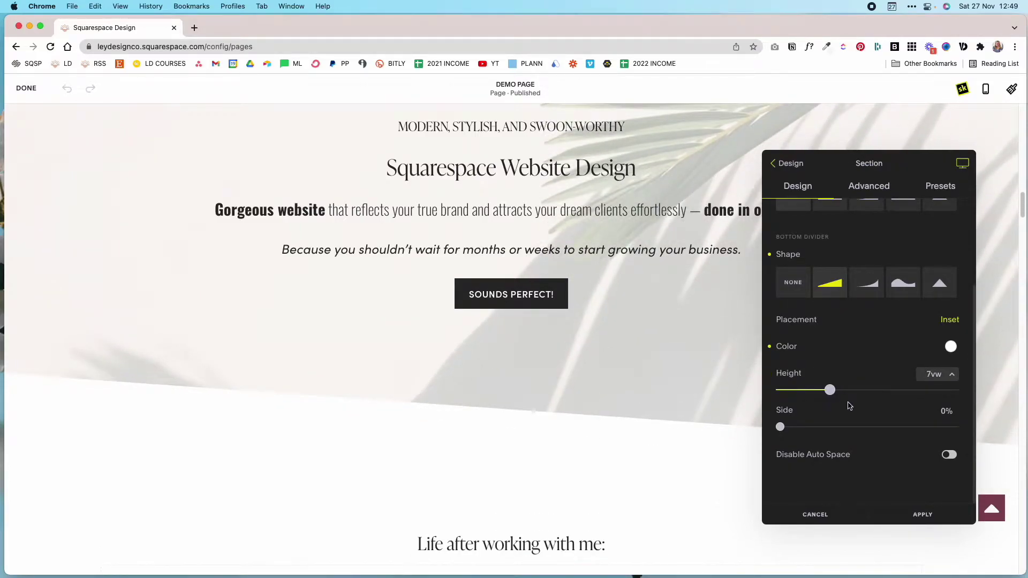
pyautogui.moveTo(780, 427); pyautogui.dragTo(867, 428)
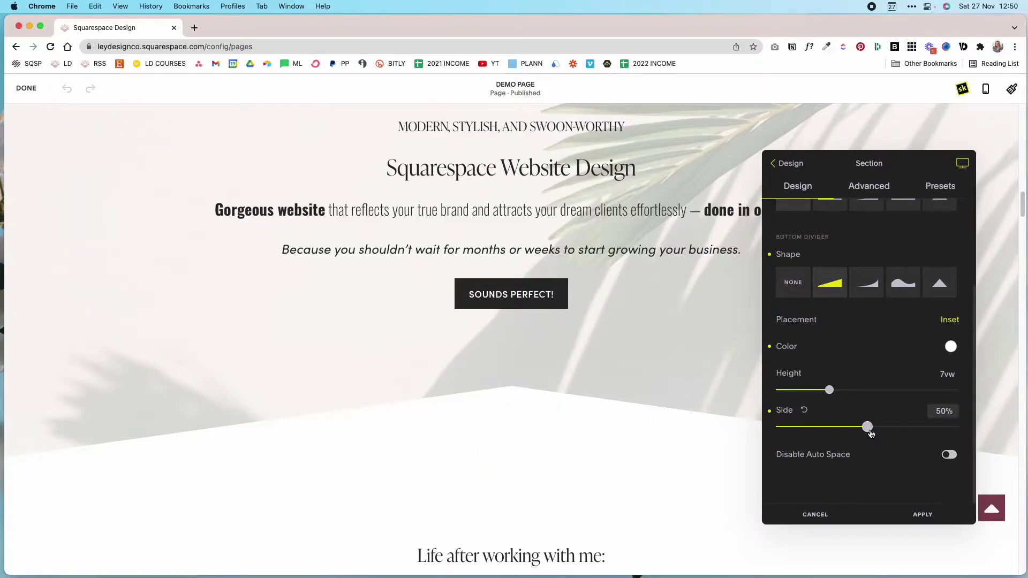
pyautogui.moveTo(868, 429); pyautogui.dragTo(783, 426)
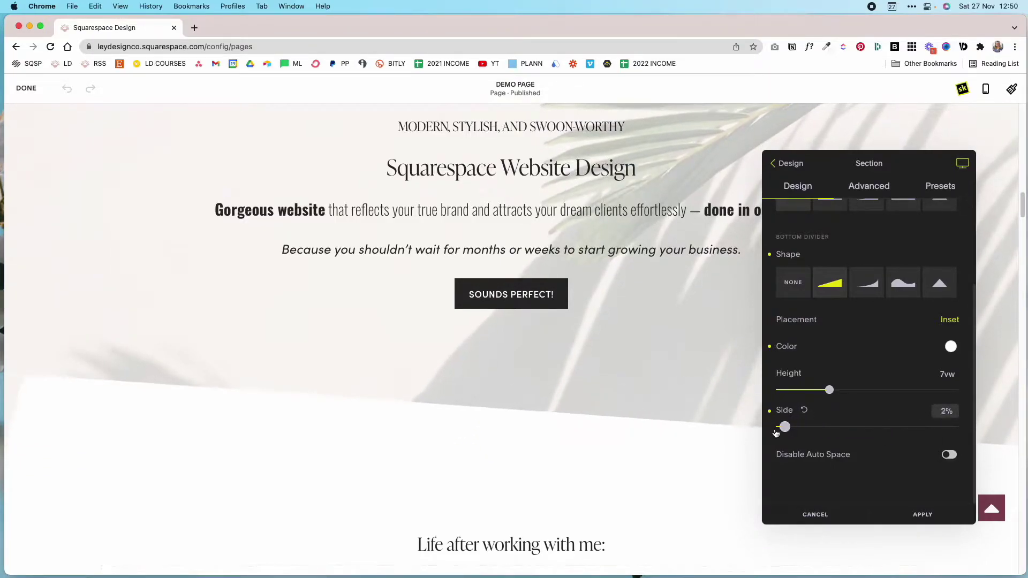
# Try a curved bottom divider and lower its height to 6vw.
pyautogui.click(867, 287)
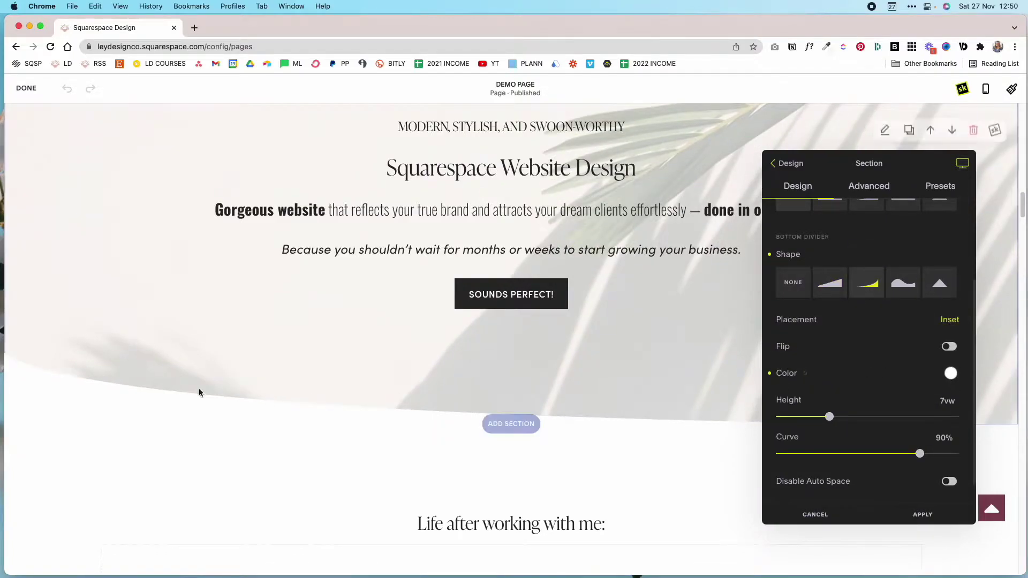
pyautogui.scroll(-1, 877, 394)
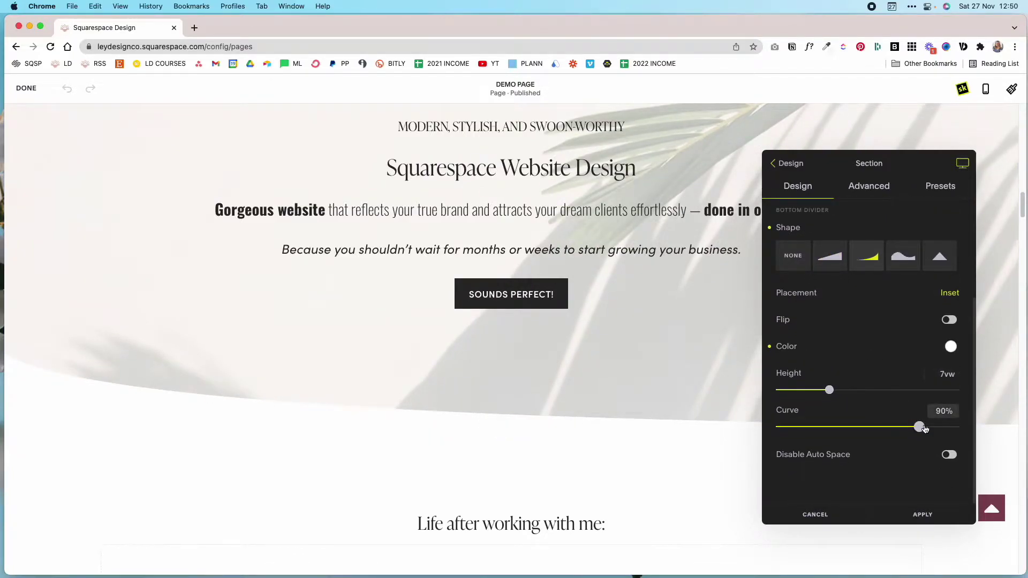
pyautogui.moveTo(919, 426); pyautogui.dragTo(884, 428)
pyautogui.moveTo(855, 393); pyautogui.dragTo(822, 391)
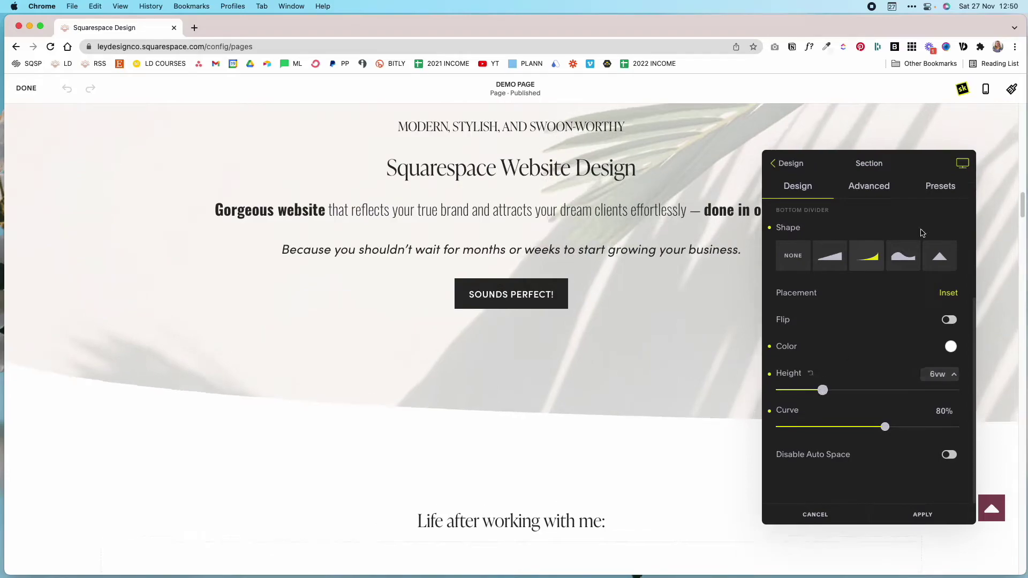
# Try a wave shape with adjusted height and width, then switch to a triangle at 100% width.
pyautogui.click(903, 256)
pyautogui.scroll(-2, 748, 367)
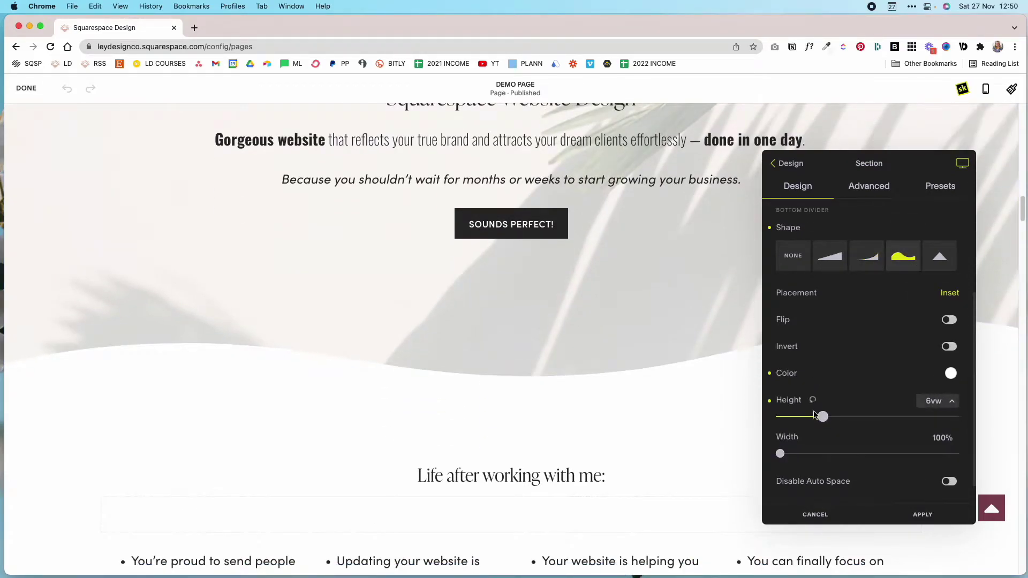
pyautogui.moveTo(822, 416)
pyautogui.mouseDown()
pyautogui.moveTo(876, 417)
pyautogui.moveTo(823, 421)
pyautogui.mouseUp()
pyautogui.moveTo(781, 458); pyautogui.dragTo(816, 456)
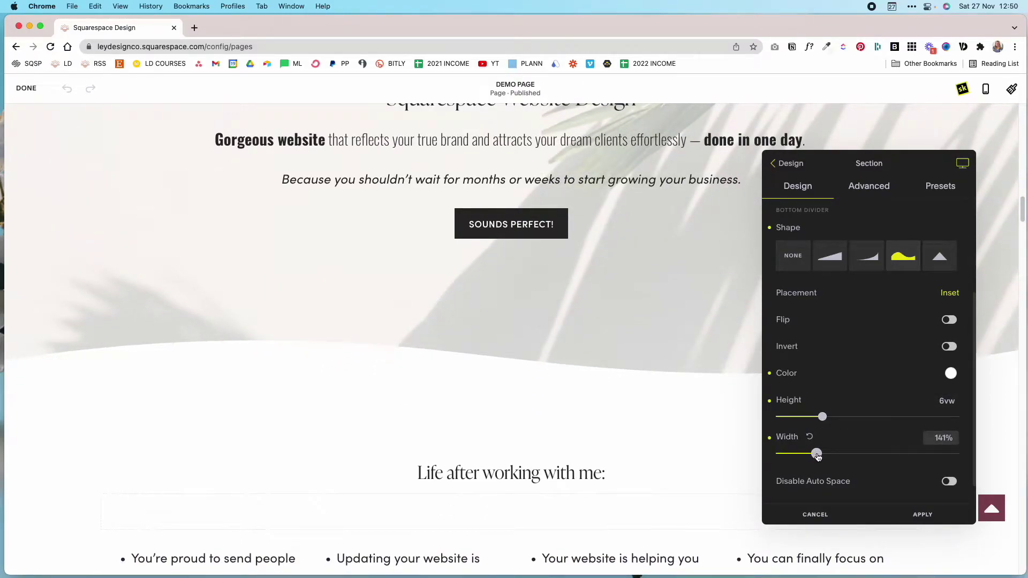
pyautogui.click(940, 256)
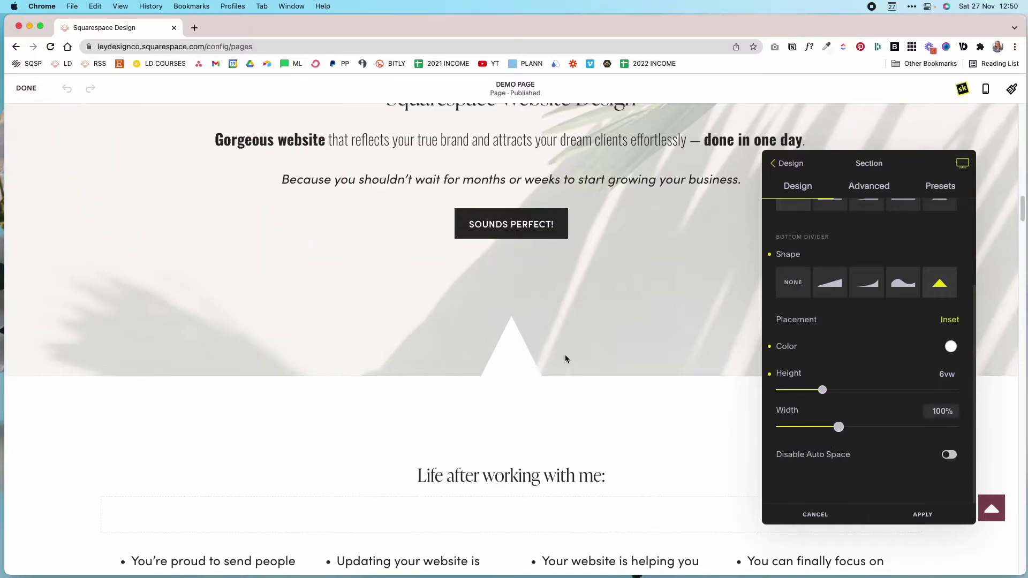
# Widen the white triangle bottom divider to 113% and scroll to the 'Life after working with me' section.
pyautogui.moveTo(839, 427)
pyautogui.mouseDown()
pyautogui.moveTo(809, 428)
pyautogui.moveTo(968, 439)
pyautogui.moveTo(830, 429)
pyautogui.moveTo(847, 435)
pyautogui.mouseUp()
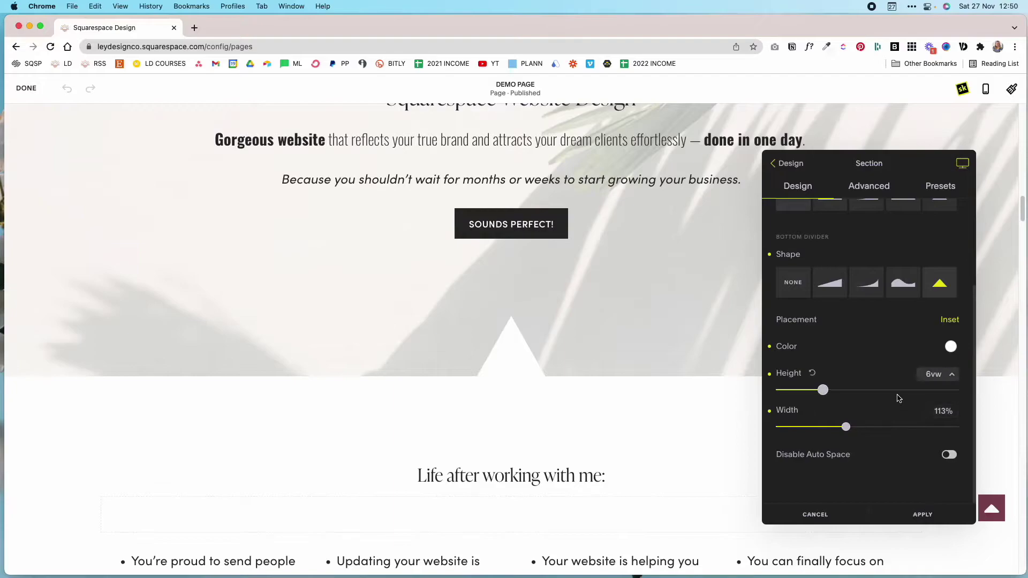
pyautogui.scroll(5, 896, 402)
pyautogui.scroll(3, 611, 258)
pyautogui.scroll(3, 611, 258)
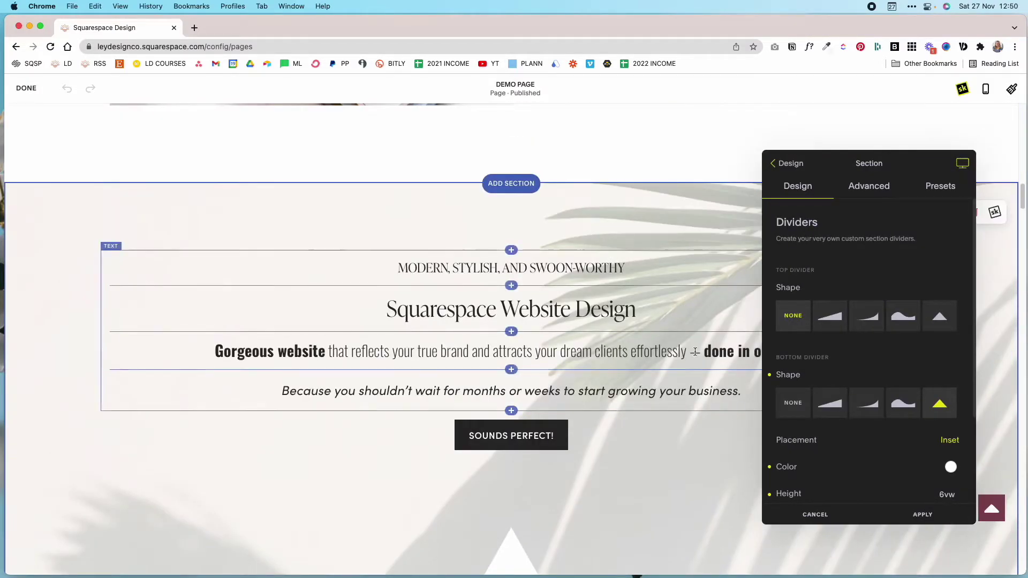
pyautogui.scroll(-5, 642, 405)
pyautogui.scroll(-2, 641, 405)
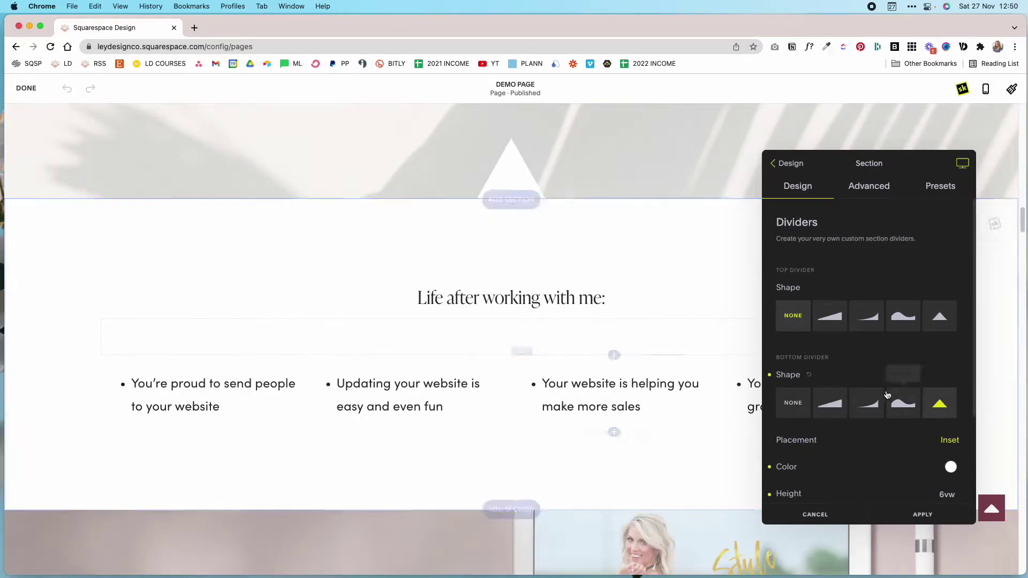
# Set the bottom divider to None and discard the unsaved SquareKicker divider changes.
pyautogui.click(793, 407)
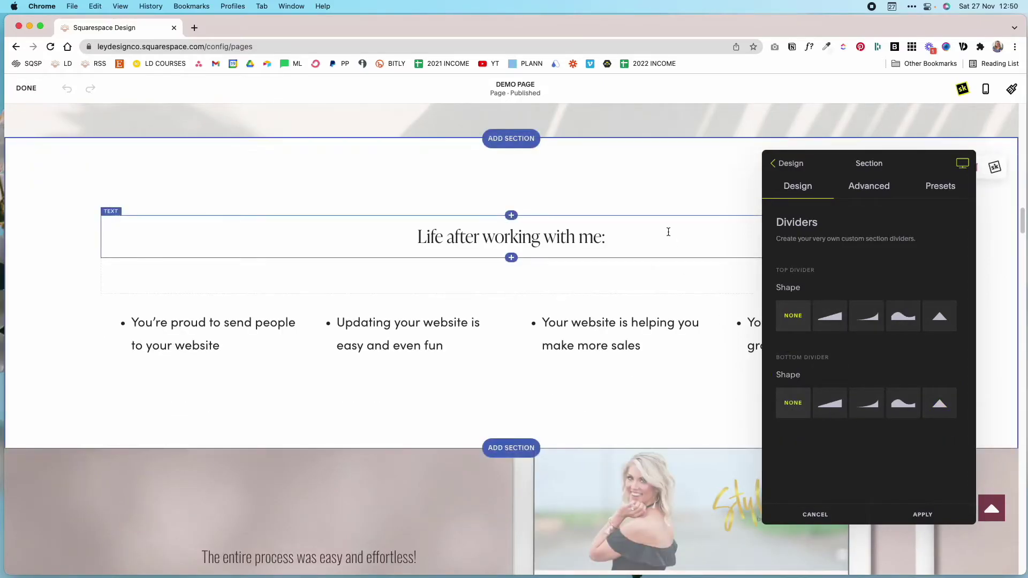
pyautogui.scroll(-5, 668, 232)
pyautogui.scroll(-3, 667, 235)
pyautogui.scroll(6, 667, 235)
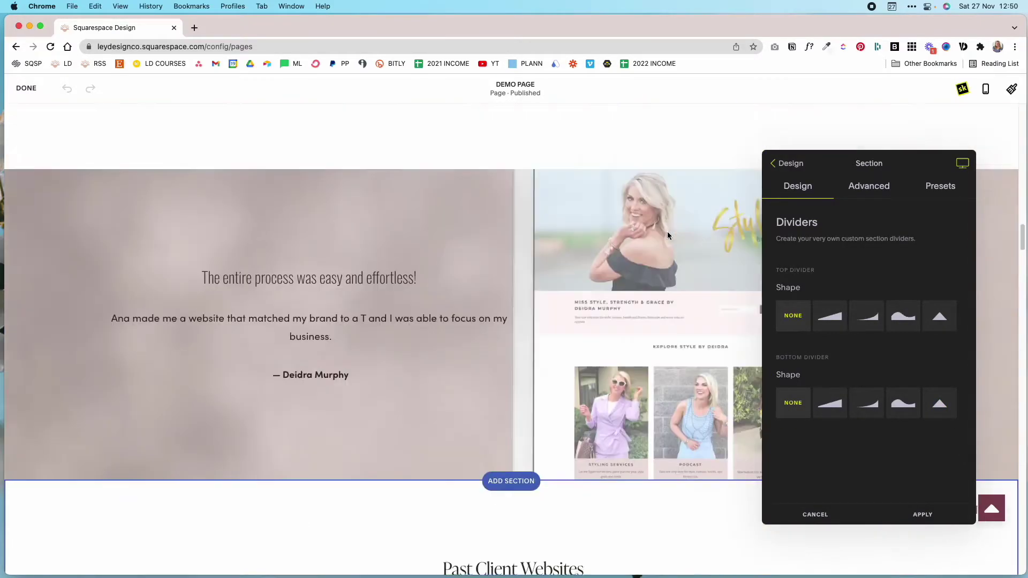
pyautogui.click(679, 144)
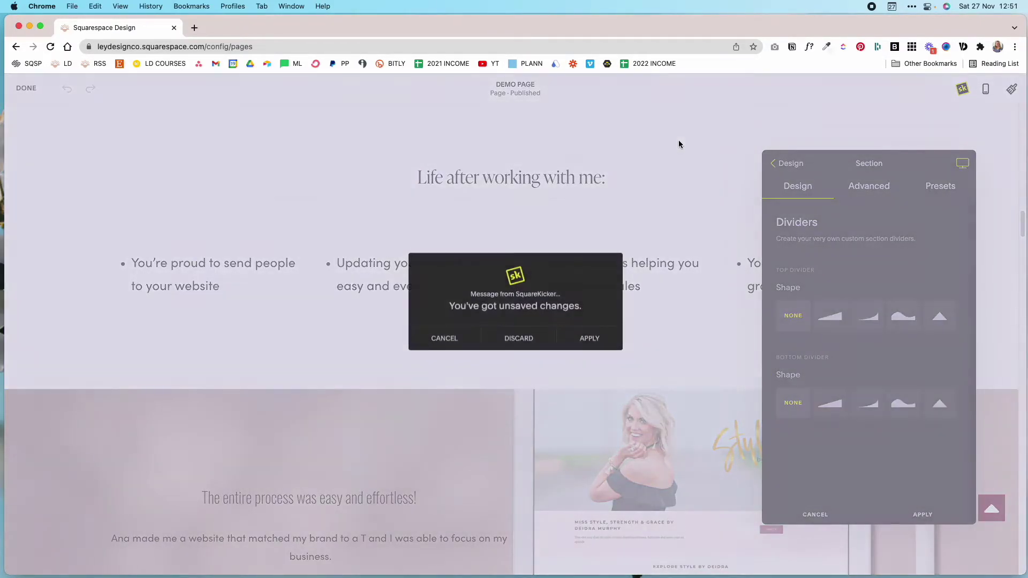
pyautogui.click(519, 338)
pyautogui.scroll(2, 688, 191)
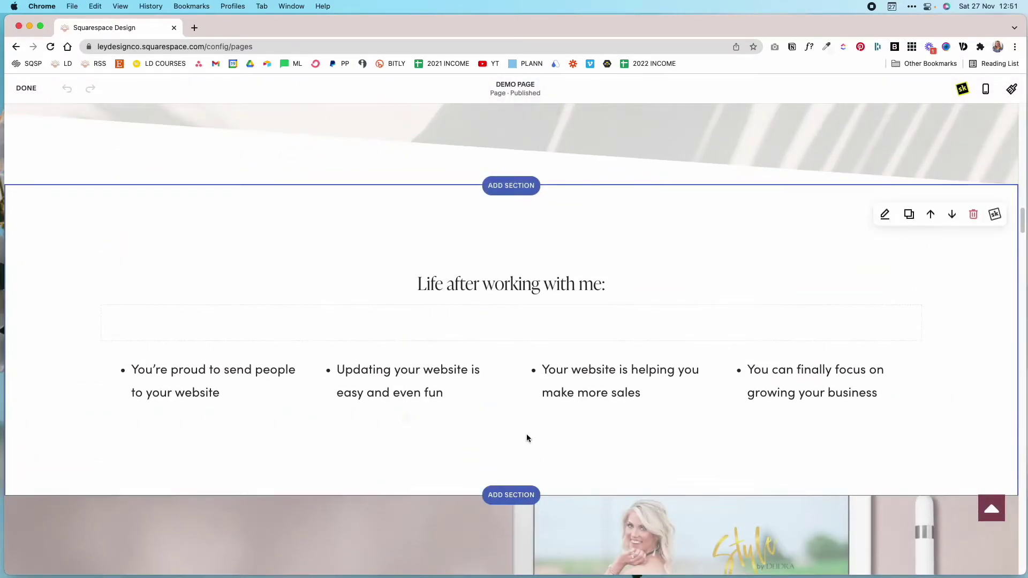
pyautogui.scroll(1, 649, 251)
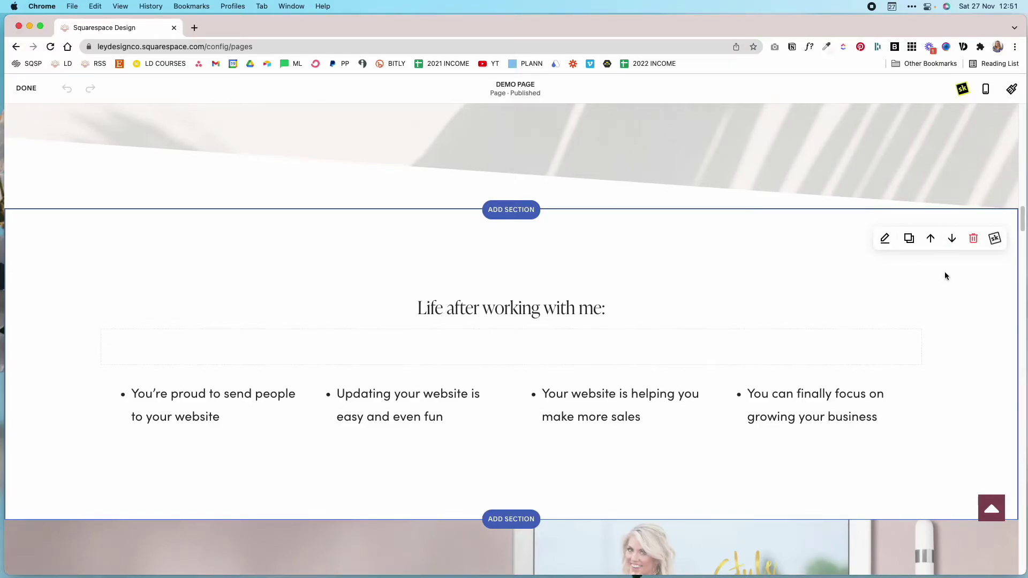
# Add a wave divider to the top of the 'Life after working with me' section.
pyautogui.click(994, 238)
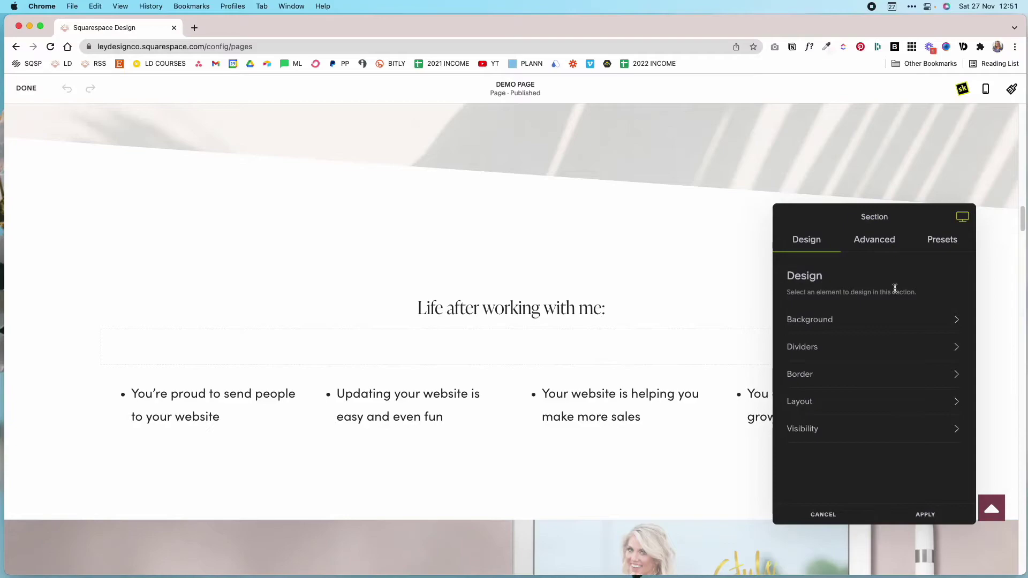
pyautogui.click(873, 349)
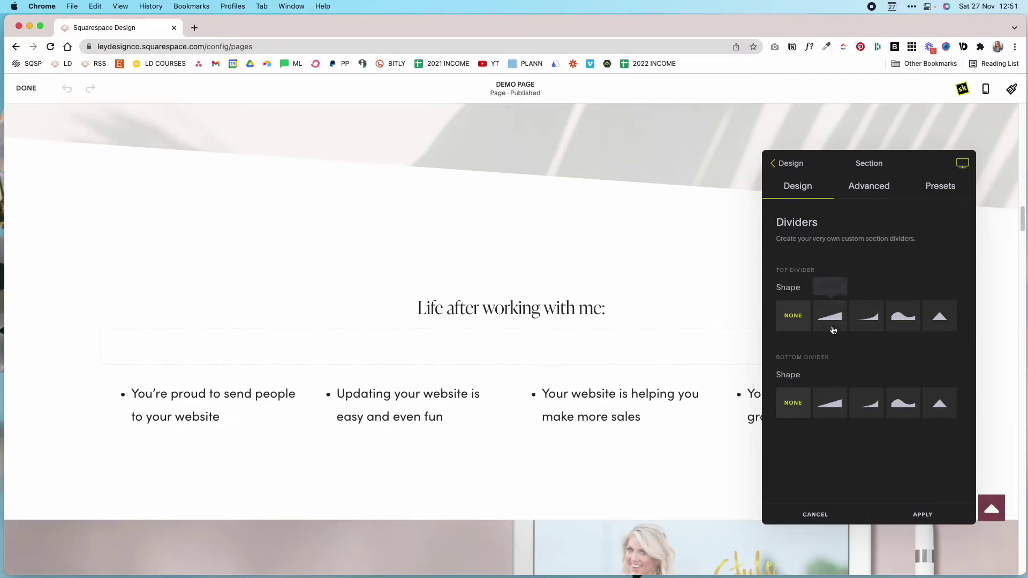
pyautogui.click(906, 321)
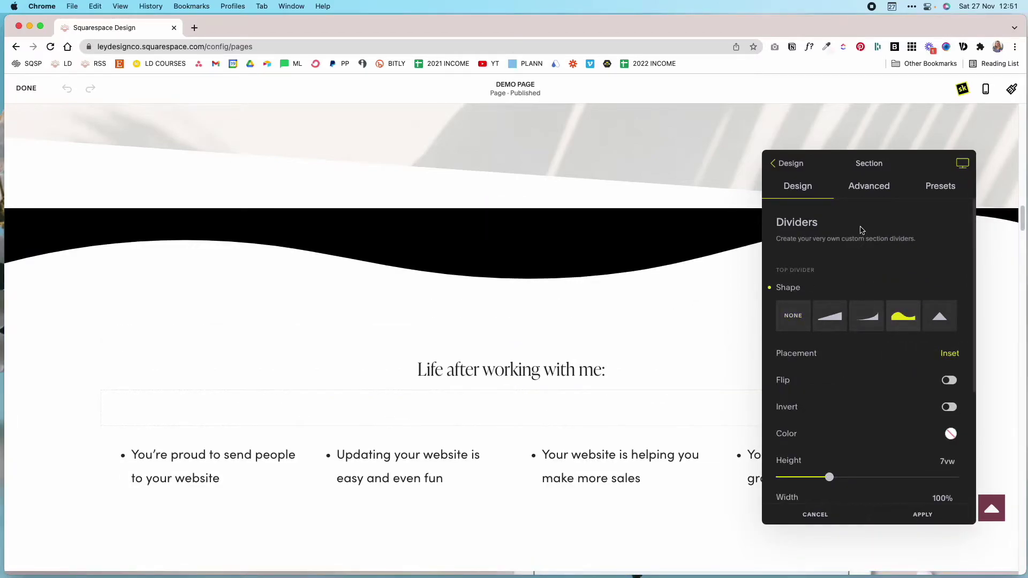
# Keep the top wave divider inset at 7vw, test flipping it, and invert it into an upward arc.
pyautogui.click(915, 354)
pyautogui.scroll(-1, 917, 364)
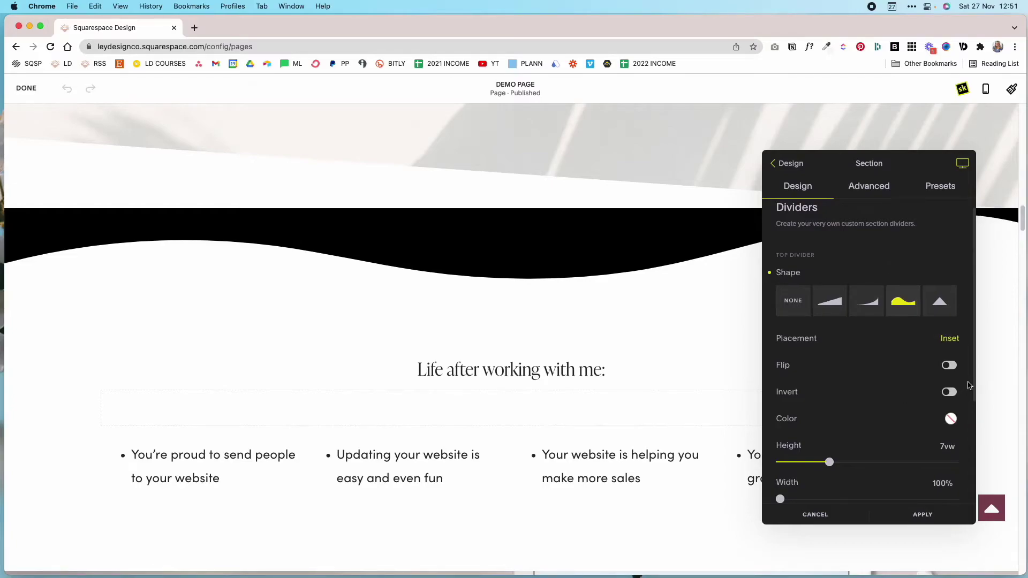
pyautogui.click(951, 367)
pyautogui.moveTo(936, 356)
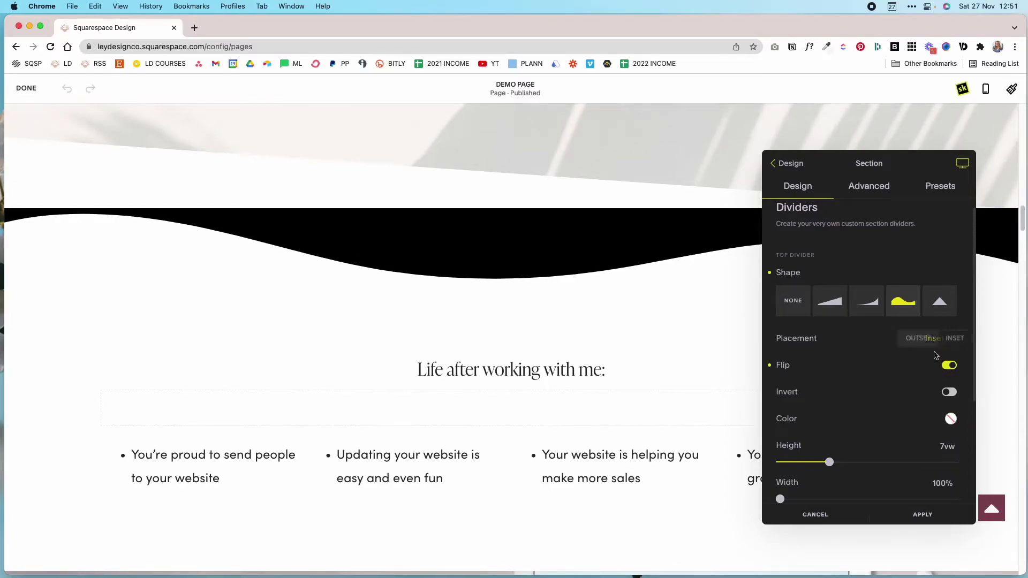
pyautogui.click(949, 365)
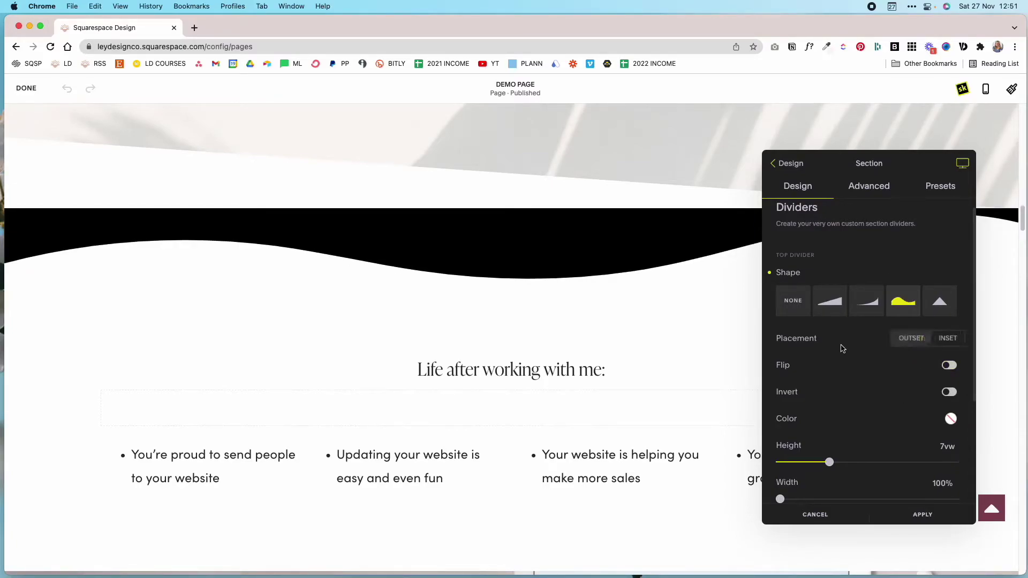
pyautogui.click(952, 393)
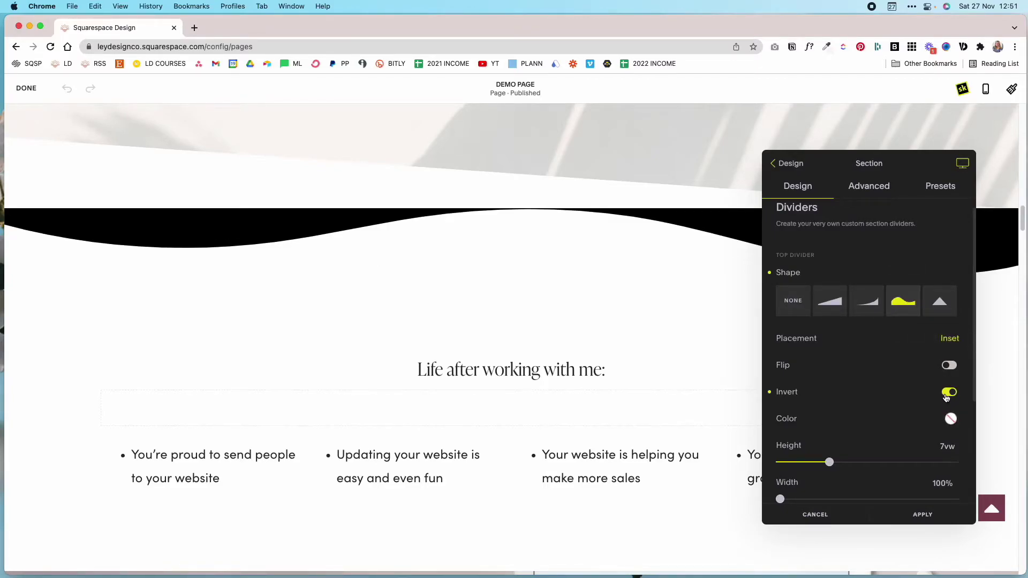
pyautogui.click(950, 419)
# Make the top wave divider light pink, RGBA(219, 198, 193, 1), and raise its height to 8vw.
pyautogui.click(800, 234)
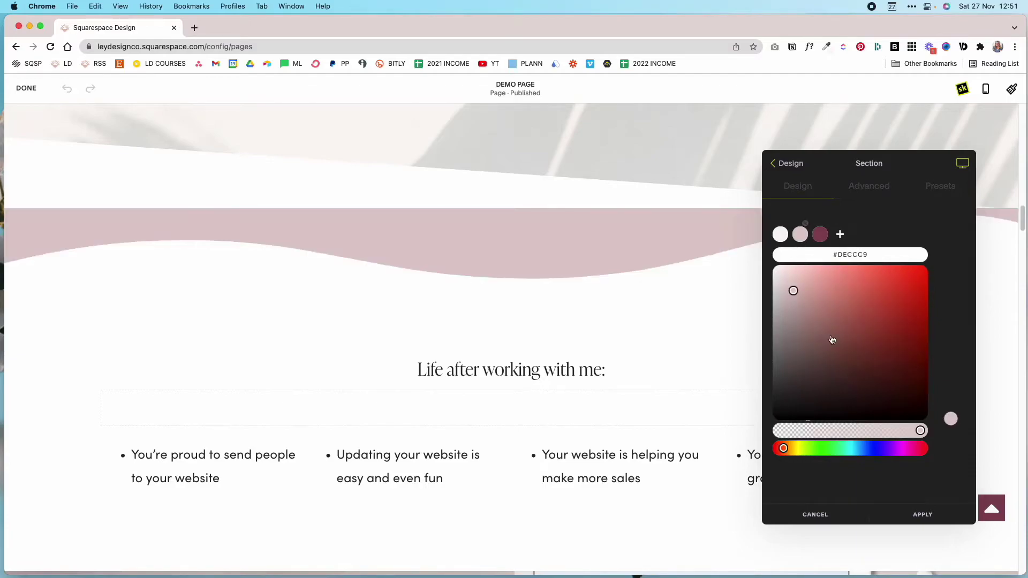
pyautogui.click(781, 234)
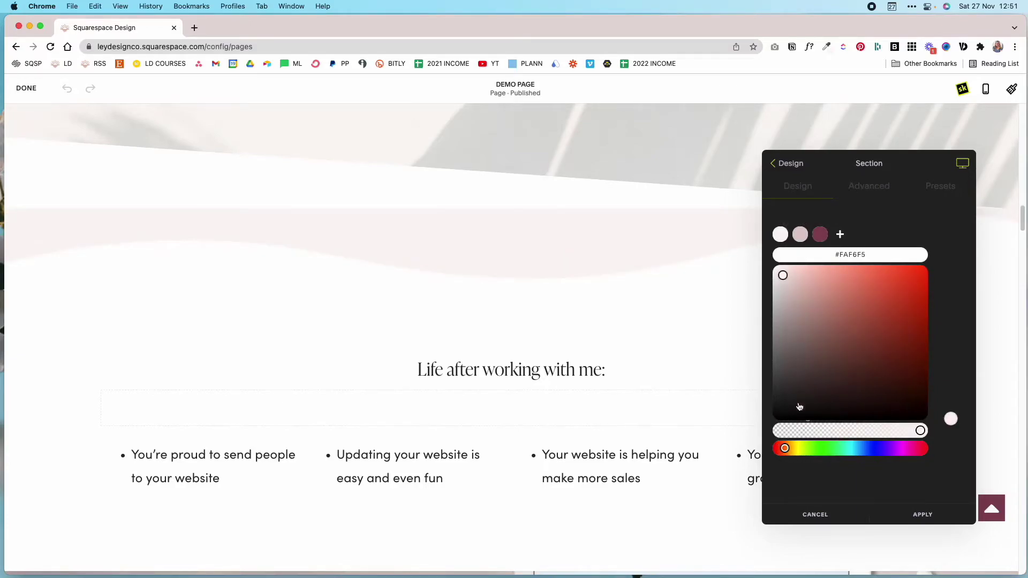
pyautogui.moveTo(872, 402); pyautogui.dragTo(797, 296)
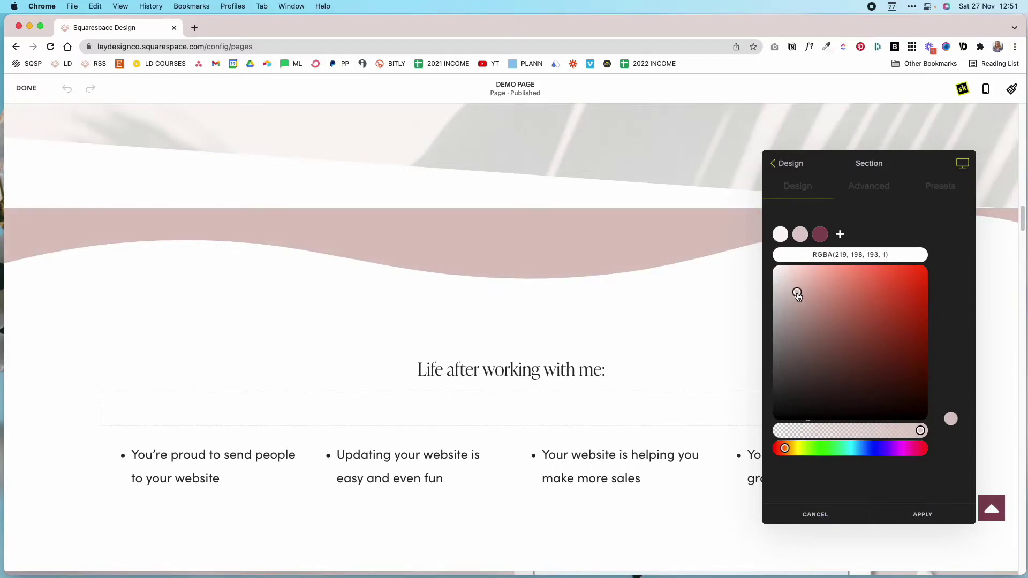
pyautogui.click(956, 298)
pyautogui.moveTo(835, 346); pyautogui.dragTo(838, 347)
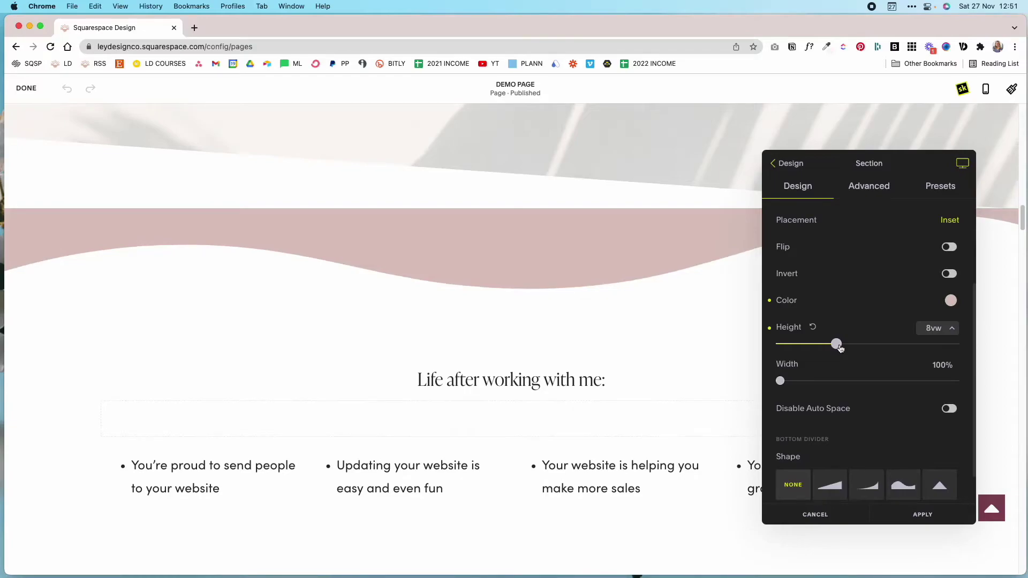
pyautogui.scroll(-2, 894, 372)
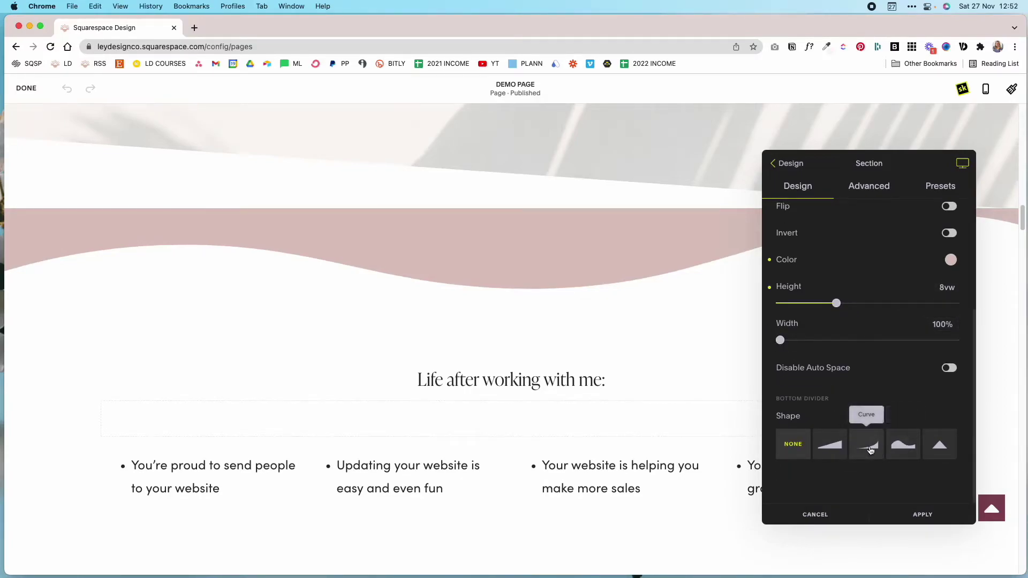
# Give the bottom divider an Angle shape in light pink #DECCC9.
pyautogui.click(829, 445)
pyautogui.scroll(-5, 670, 328)
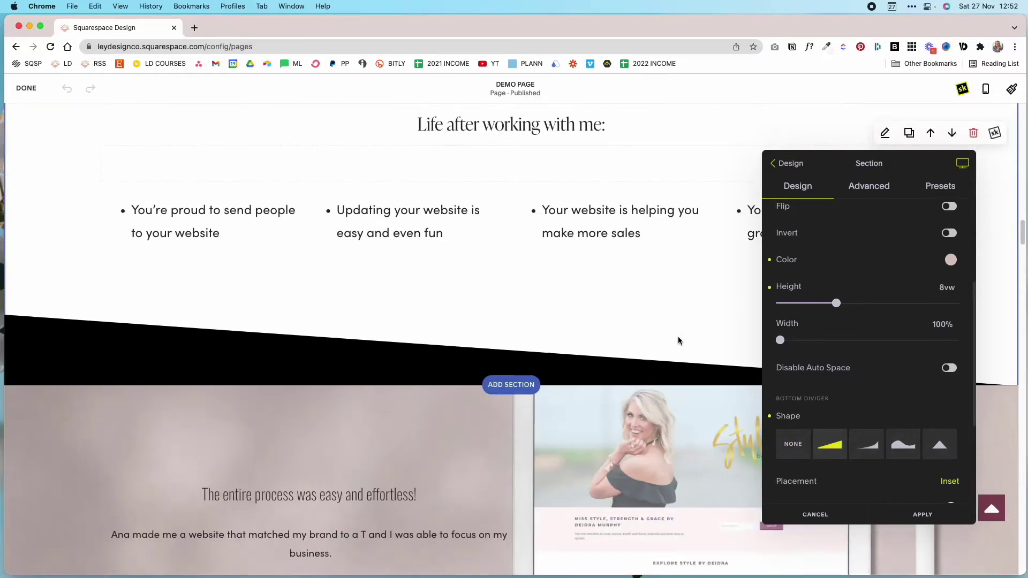
pyautogui.click(950, 260)
pyautogui.click(800, 234)
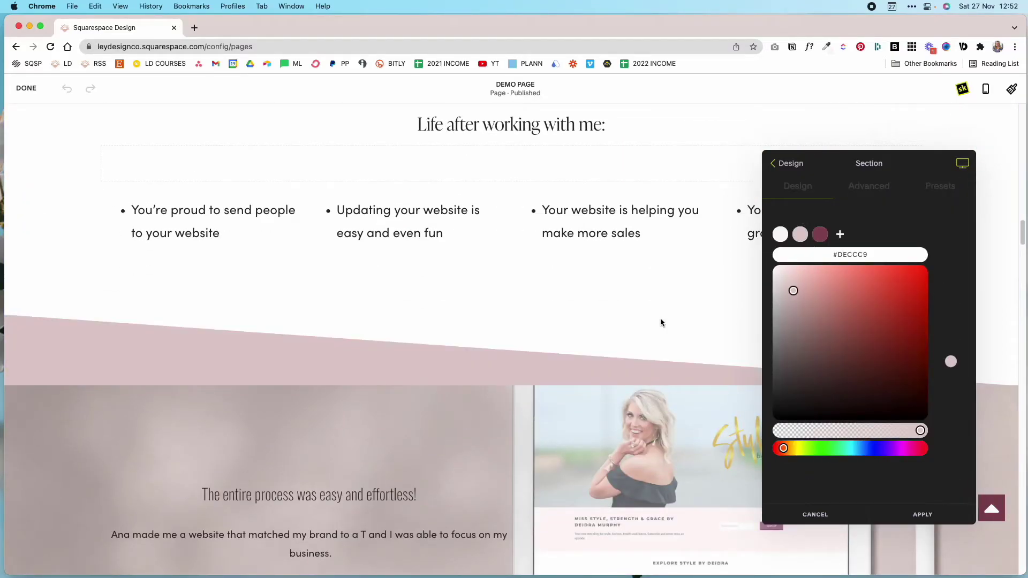
# Try a Wave shape for the bottom divider, then revert it to Angle.
pyautogui.click(790, 163)
pyautogui.scroll(4, 596, 306)
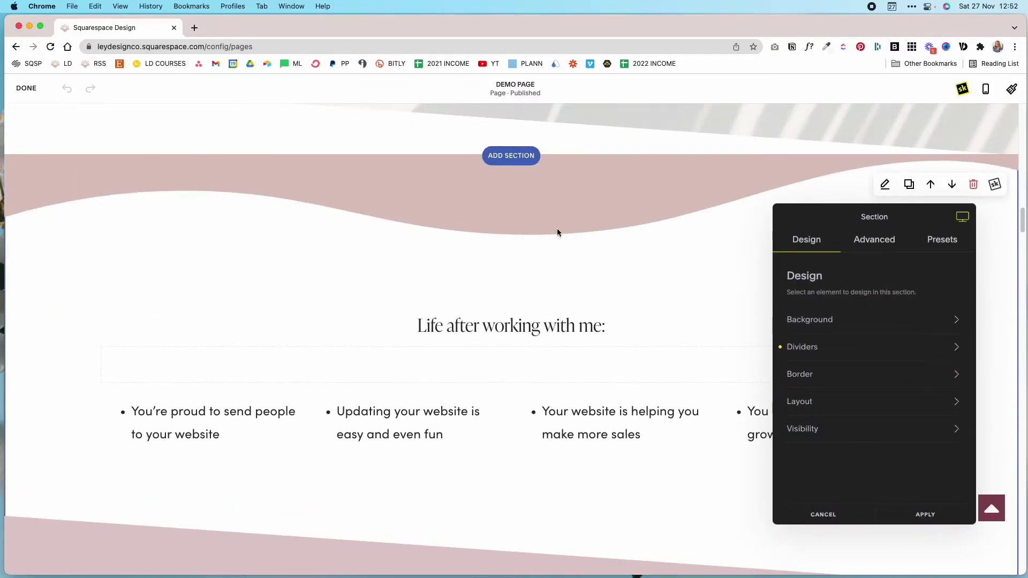
pyautogui.scroll(-2, 578, 359)
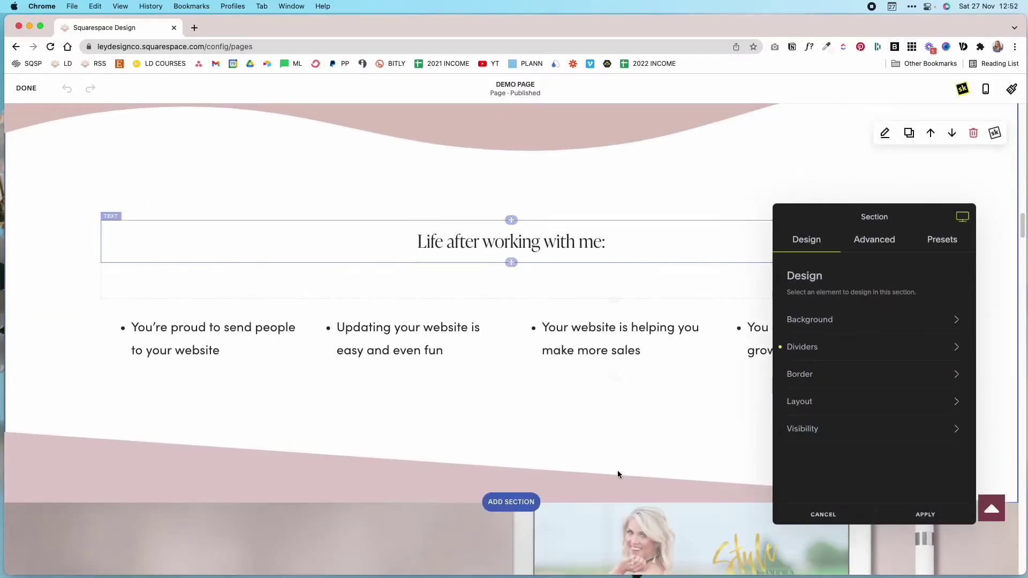
pyautogui.scroll(2, 576, 242)
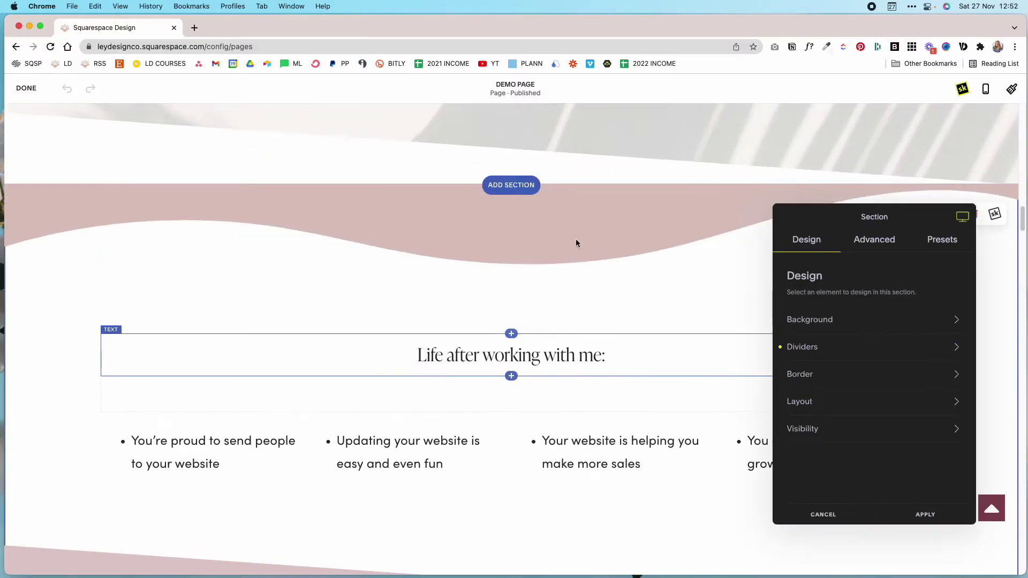
pyautogui.scroll(-3, 584, 330)
pyautogui.scroll(1, 501, 319)
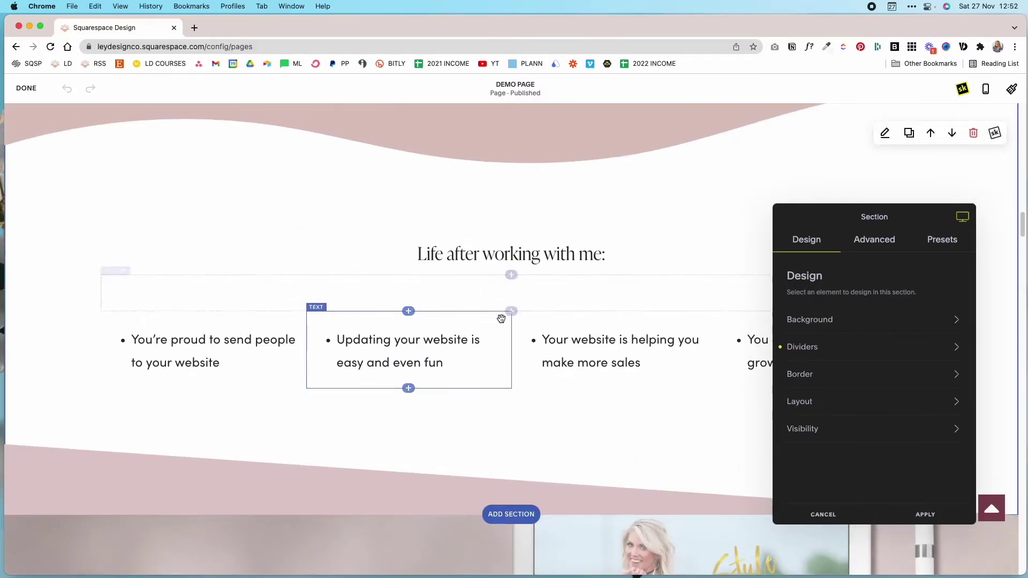
pyautogui.click(863, 351)
pyautogui.scroll(-2, 894, 396)
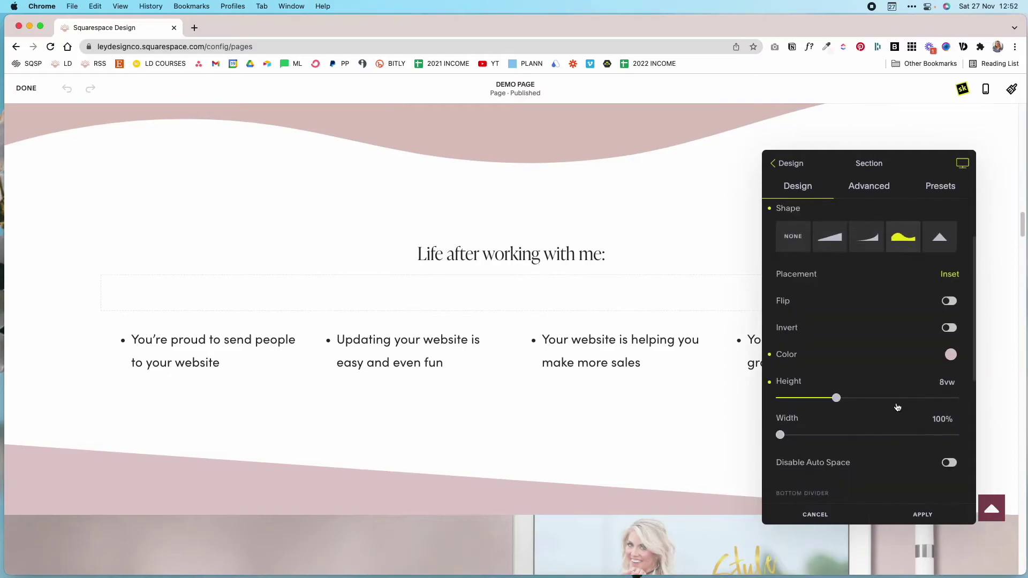
pyautogui.scroll(-4, 897, 407)
pyautogui.click(902, 340)
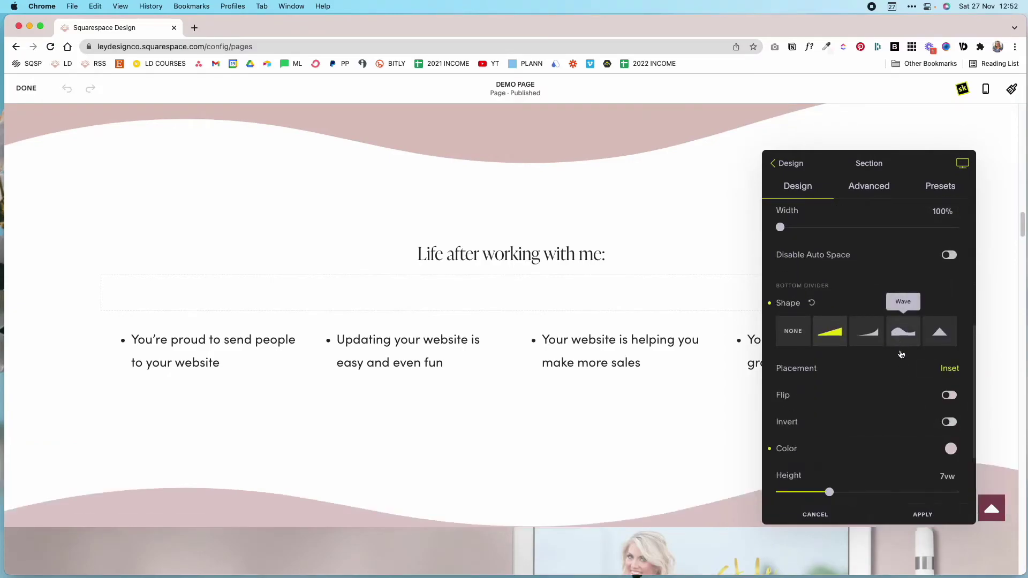
pyautogui.scroll(-2, 677, 321)
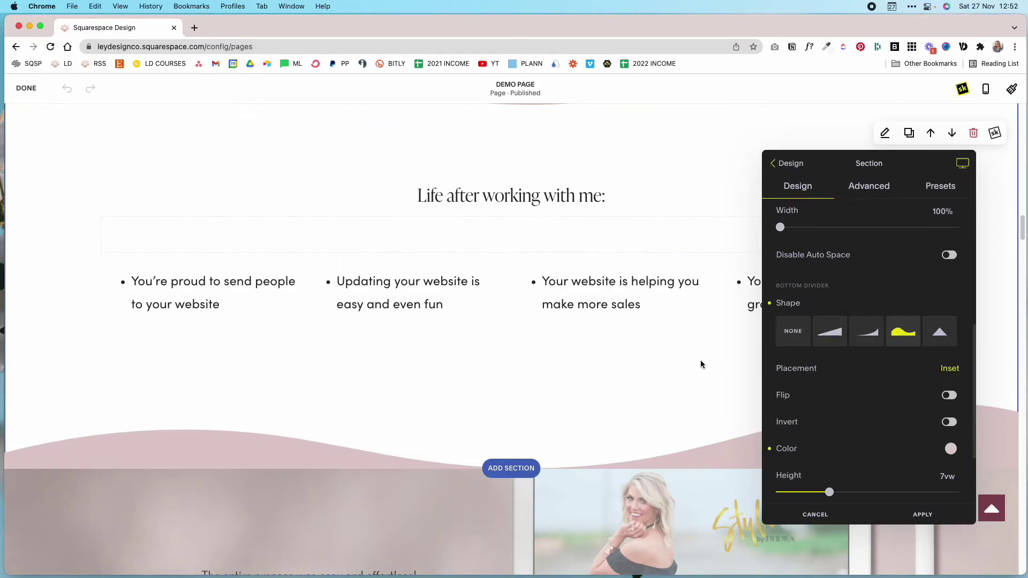
pyautogui.scroll(2, 696, 364)
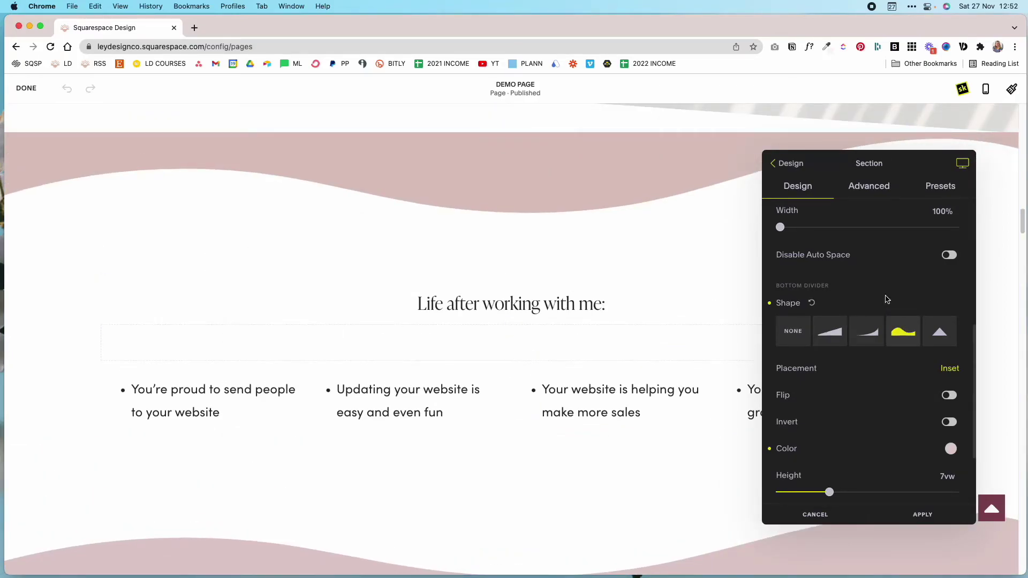
pyautogui.click(829, 332)
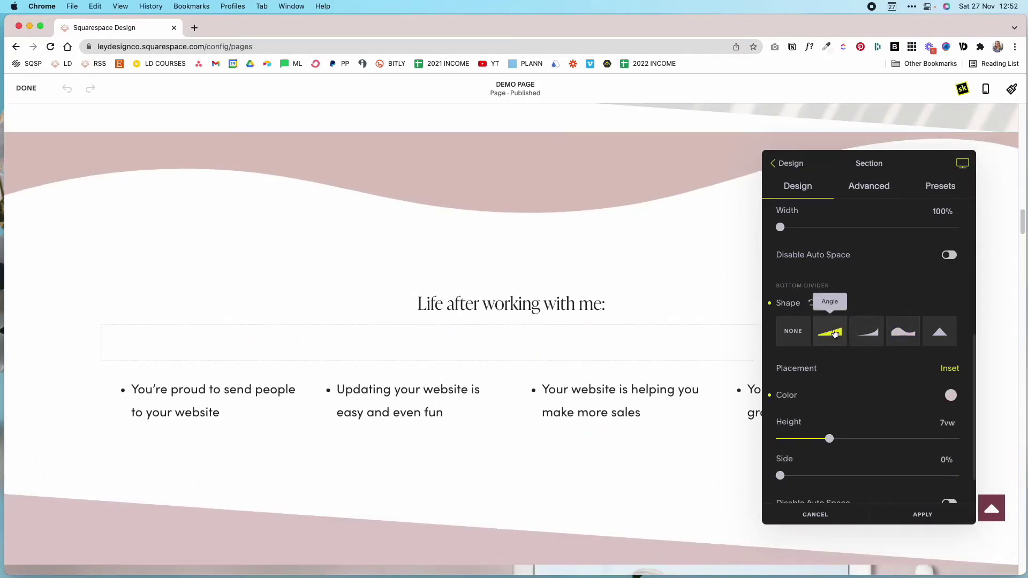
pyautogui.scroll(5, 831, 326)
# Switch the top divider to Angle and set its Side slider to 100%.
pyautogui.click(829, 277)
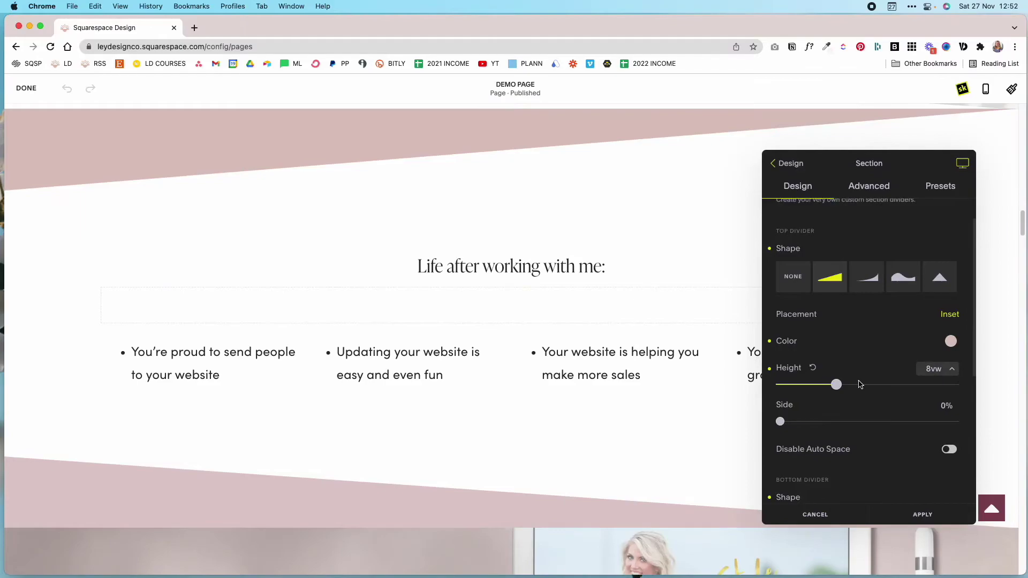
pyautogui.scroll(-2, 580, 362)
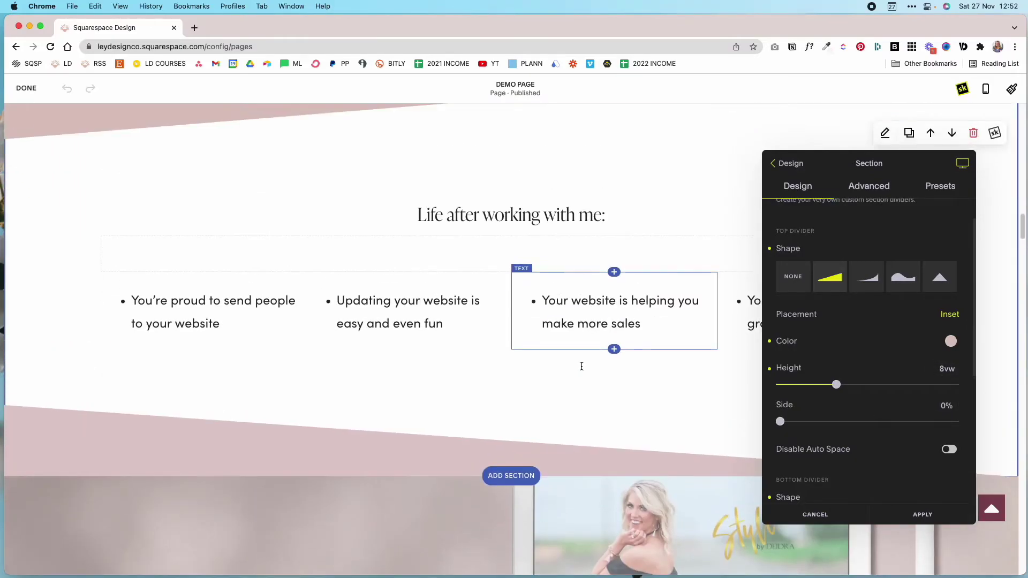
pyautogui.moveTo(852, 425); pyautogui.dragTo(956, 421)
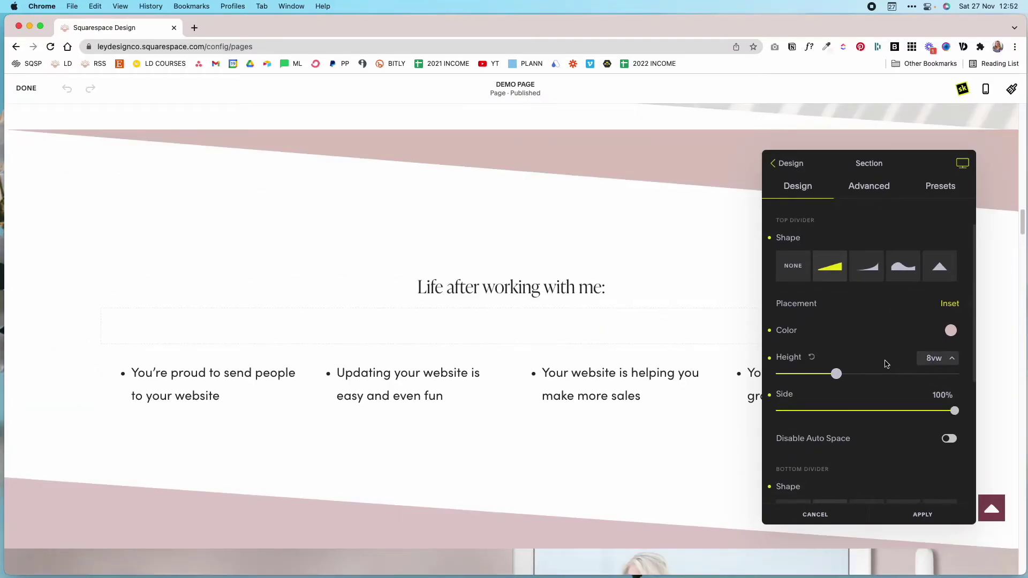
pyautogui.scroll(-1, 893, 368)
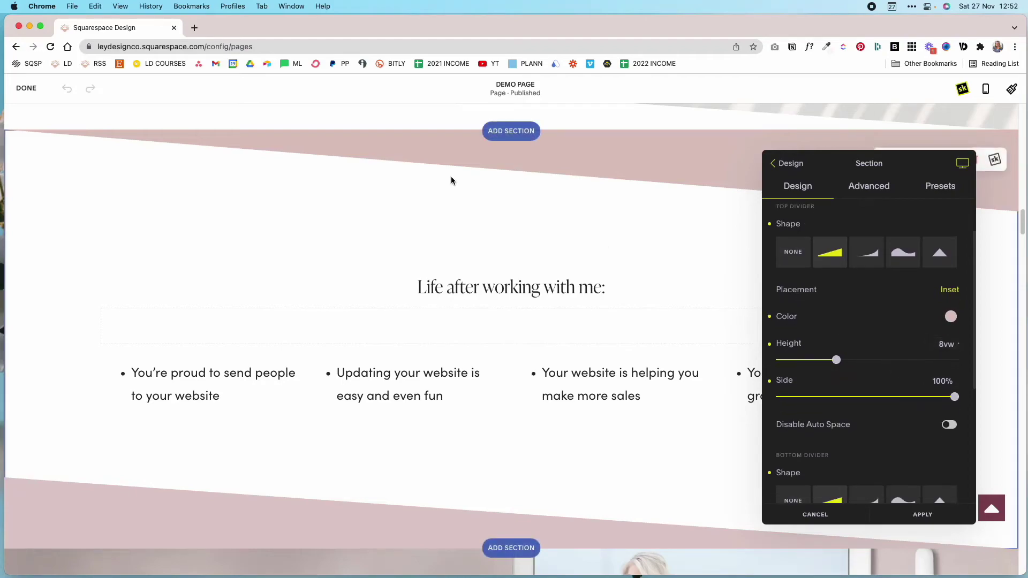
pyautogui.scroll(-2, 717, 422)
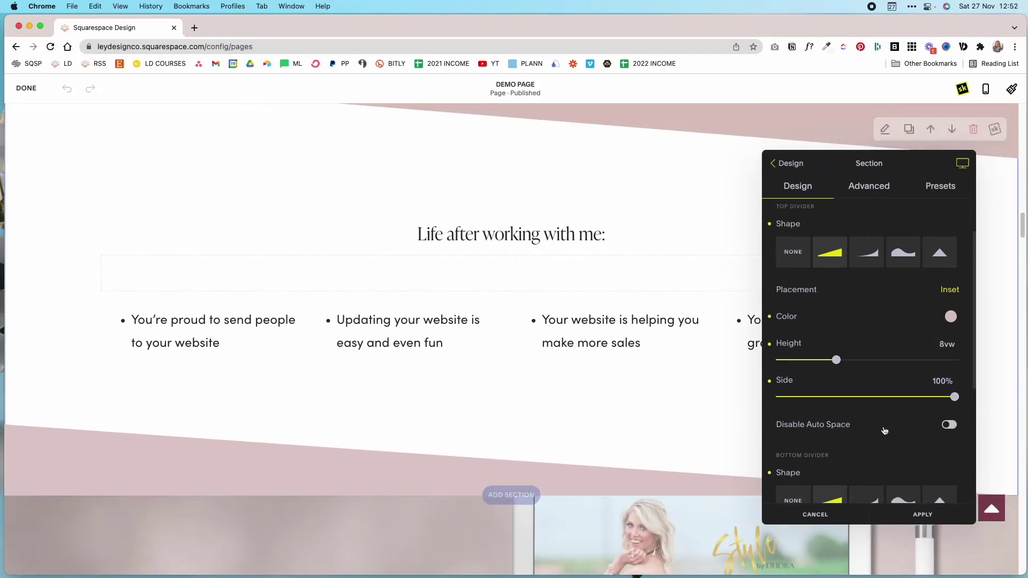
pyautogui.scroll(-4, 884, 431)
pyautogui.scroll(-5, 883, 418)
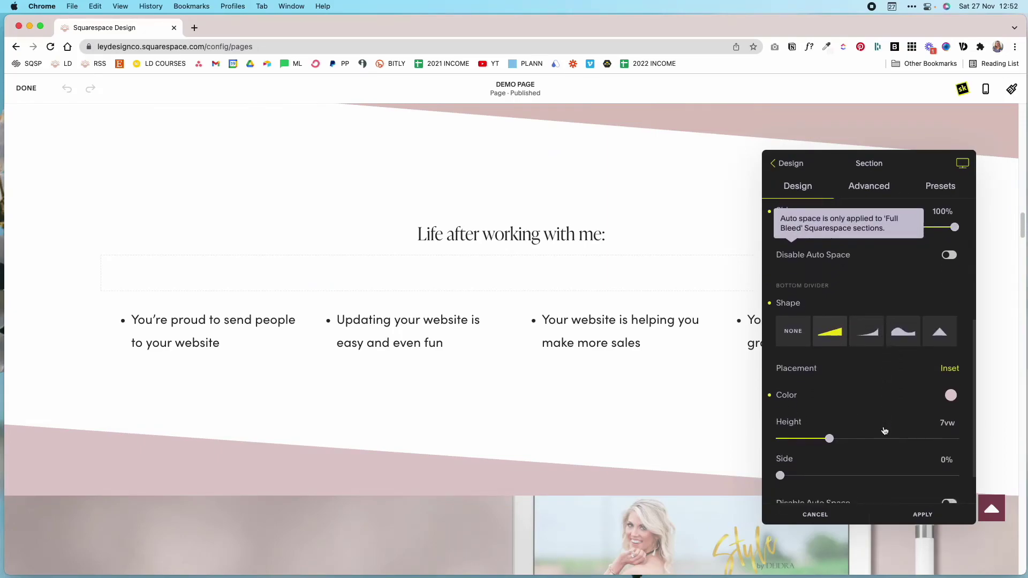
pyautogui.scroll(7, 878, 343)
pyautogui.scroll(5, 876, 336)
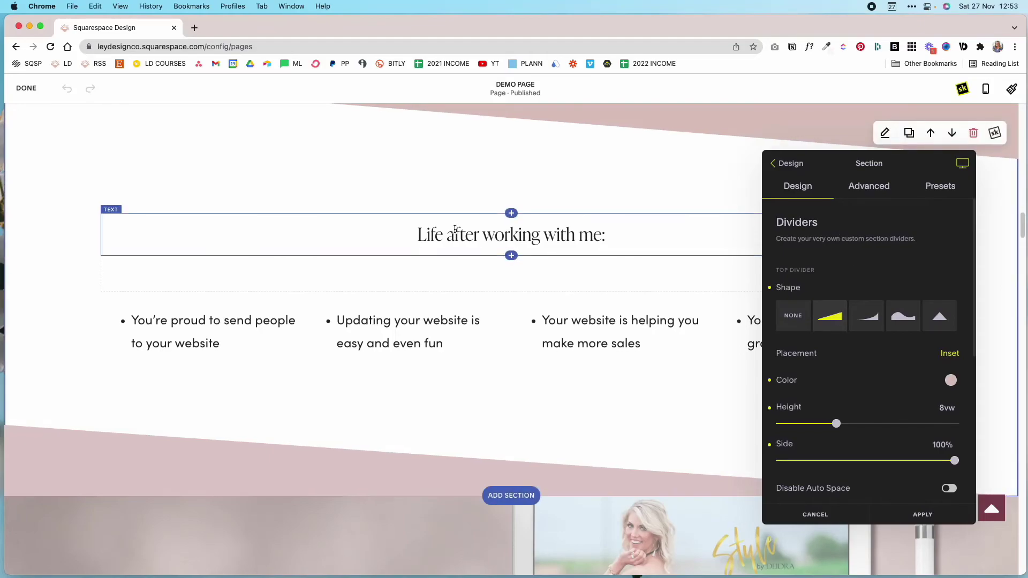
pyautogui.scroll(4, 677, 318)
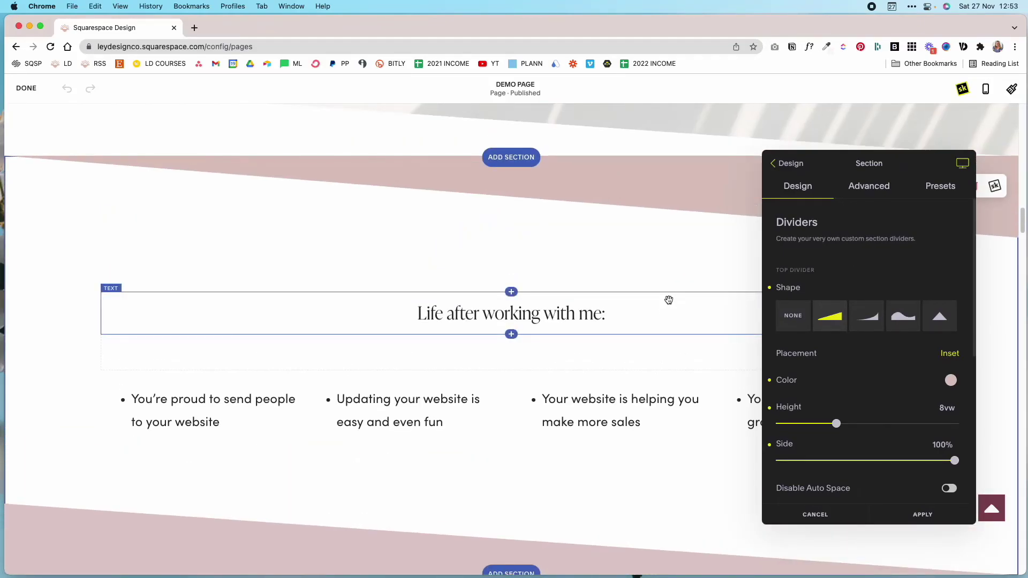